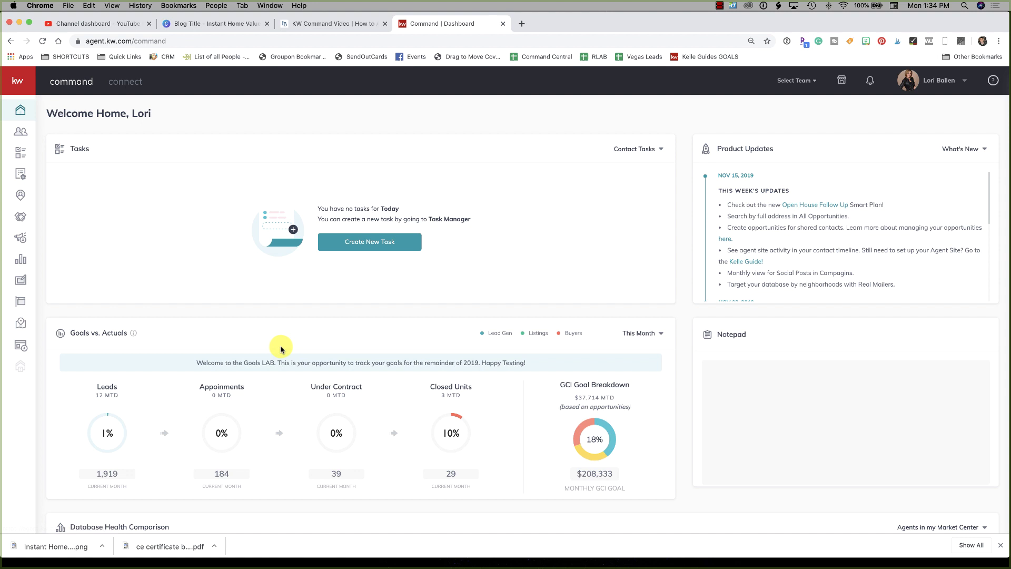
# Step: Open SmartPlans from the left sidebar to list the five People Plans
pyautogui.click(21, 175)
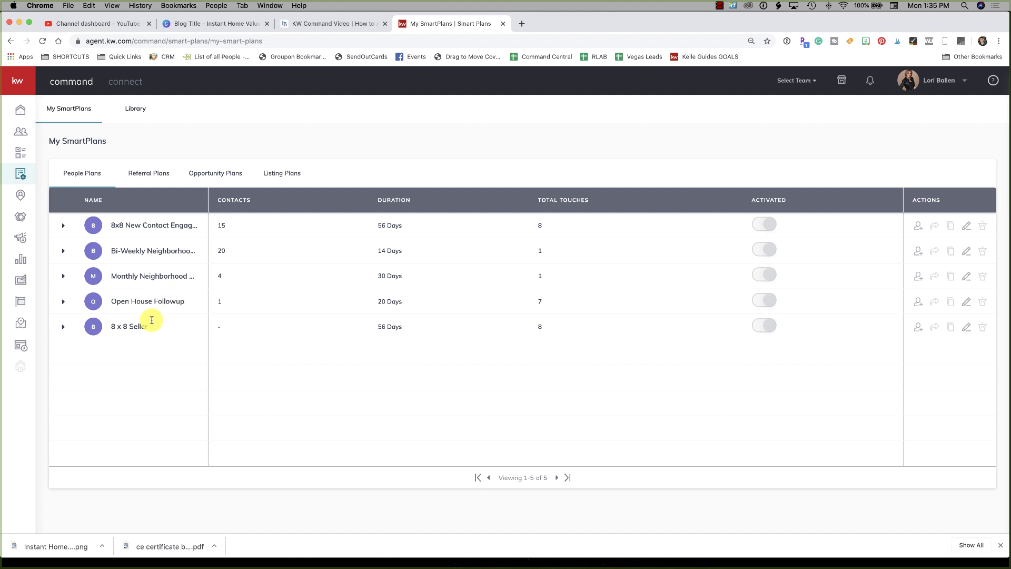
pyautogui.moveTo(135, 324)
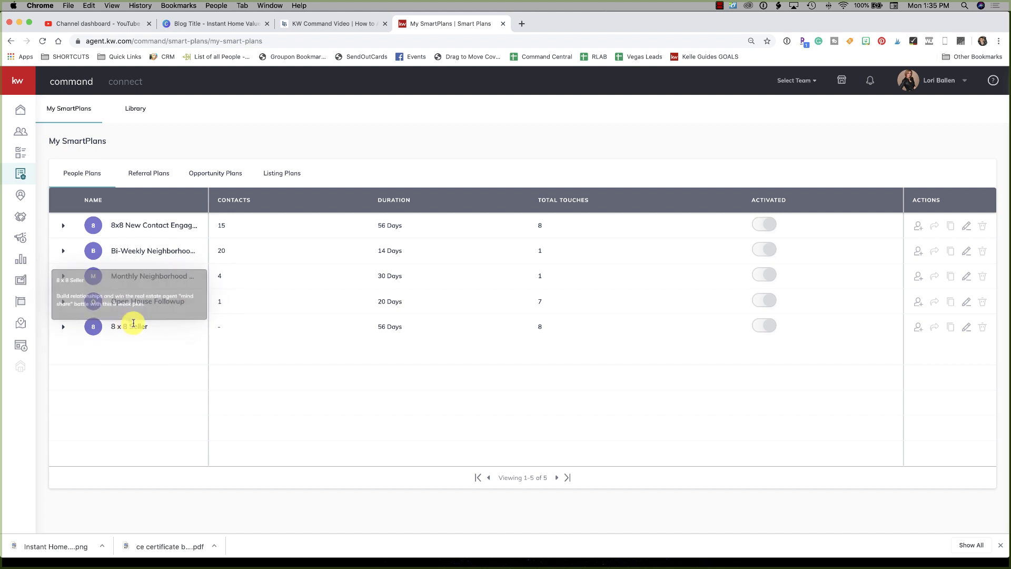
# Step: Expand 8x8 New Contact Engagement and review its 15 text, task and call steps
pyautogui.click(63, 228)
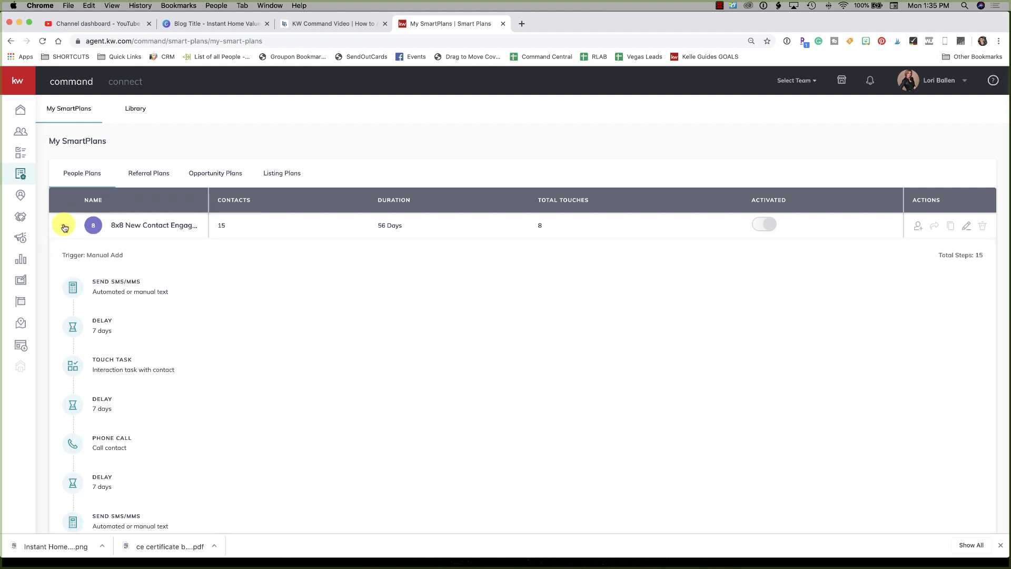
pyautogui.click(63, 228)
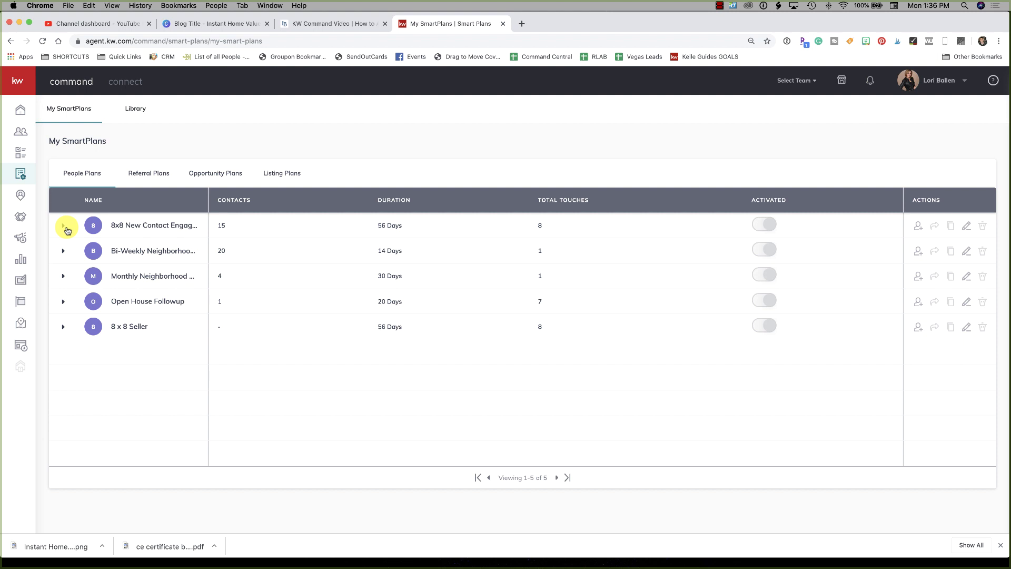
pyautogui.click(64, 227)
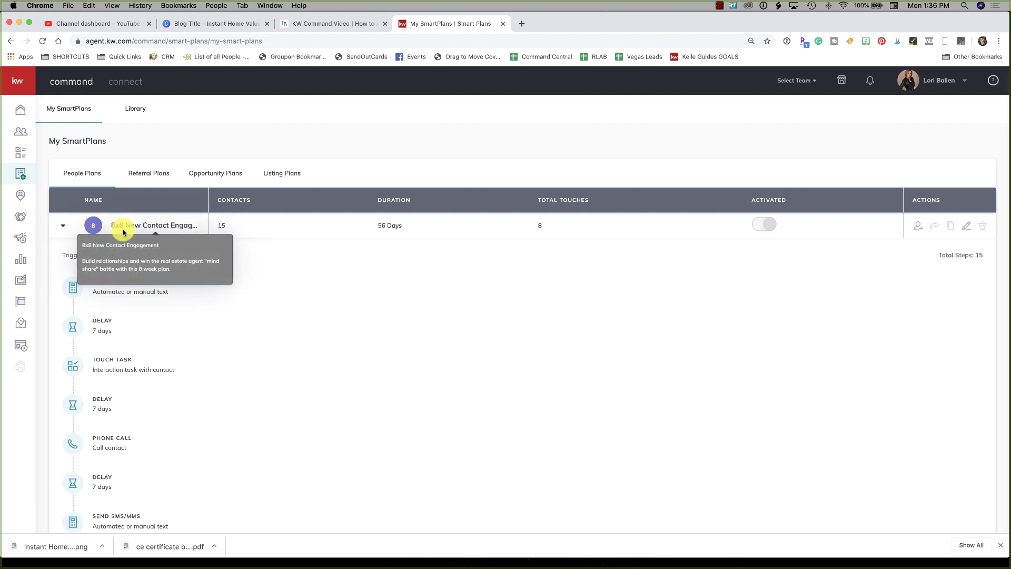
pyautogui.scroll(-6, 122, 232)
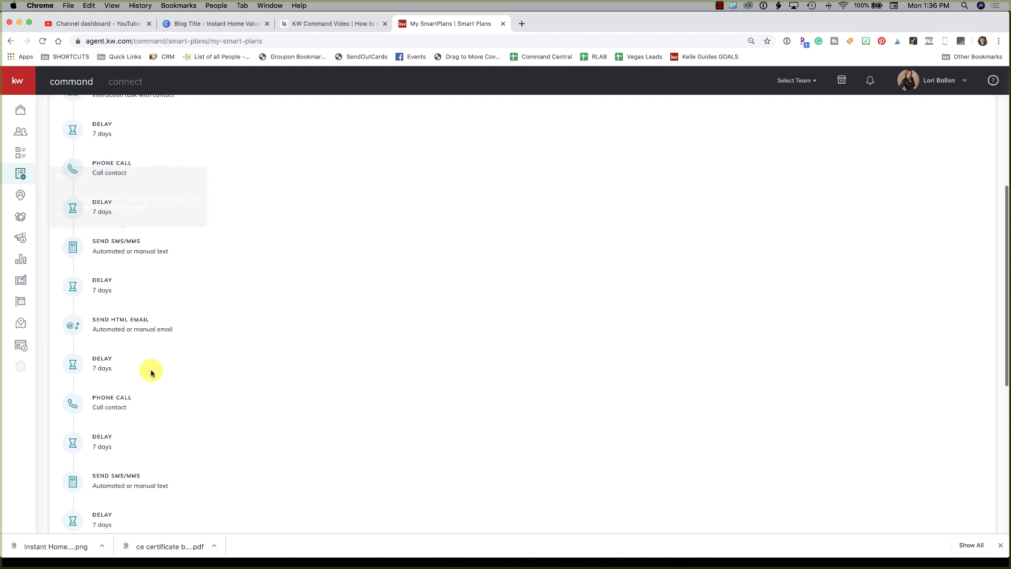
pyautogui.scroll(-8, 141, 219)
pyautogui.scroll(10, 200, 329)
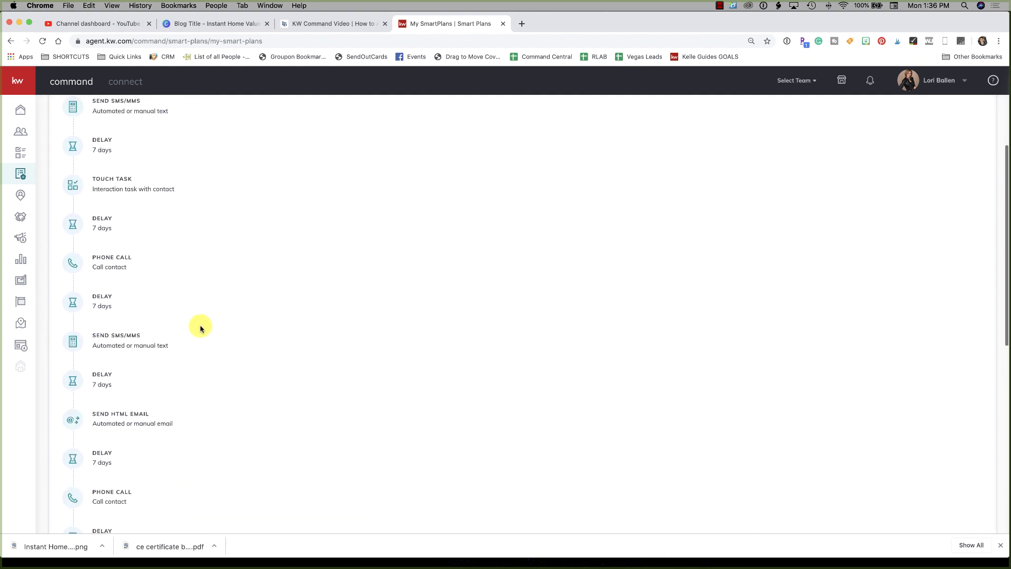
pyautogui.scroll(3, 200, 328)
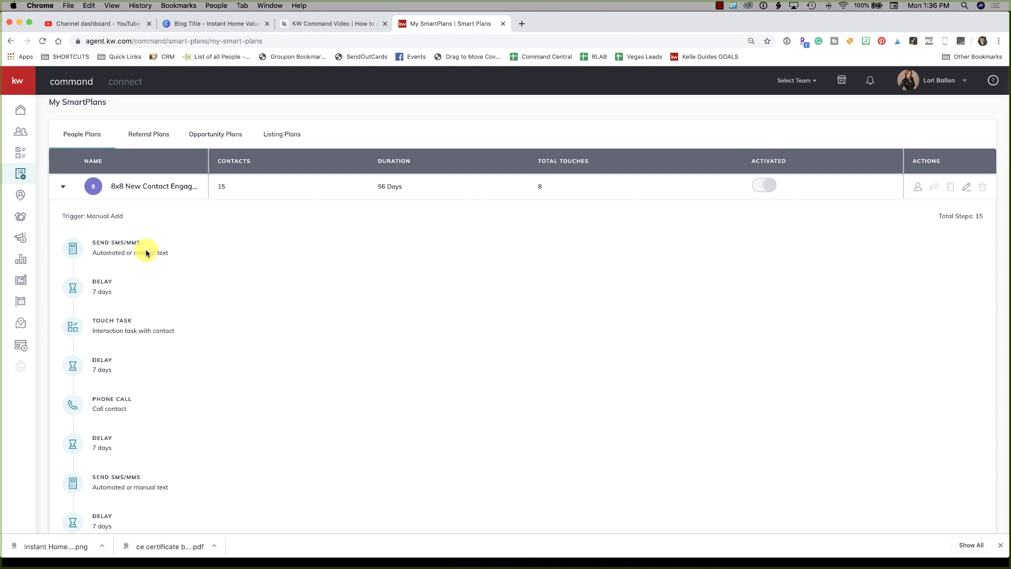
pyautogui.moveTo(147, 251)
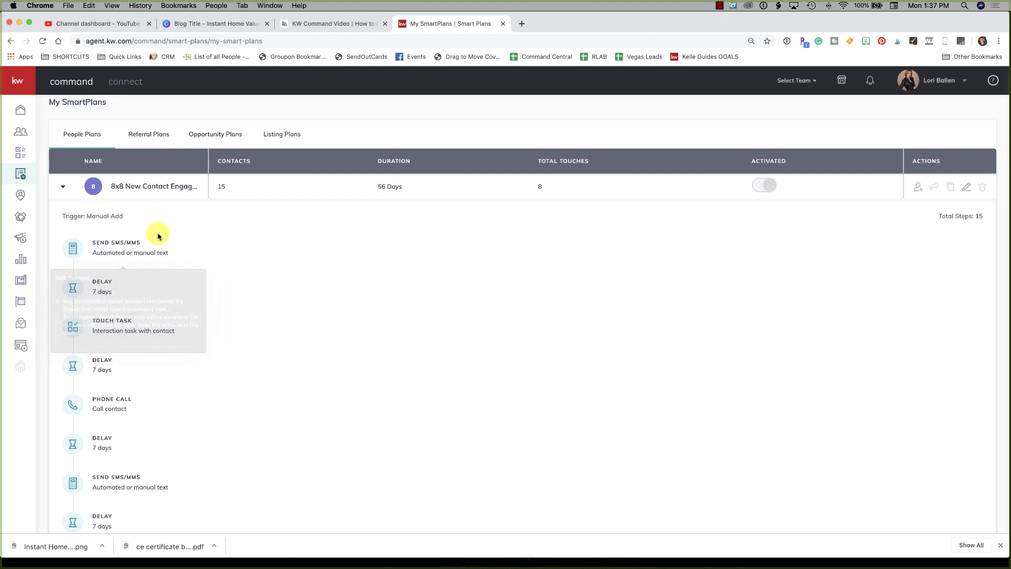
pyautogui.scroll(1, 158, 236)
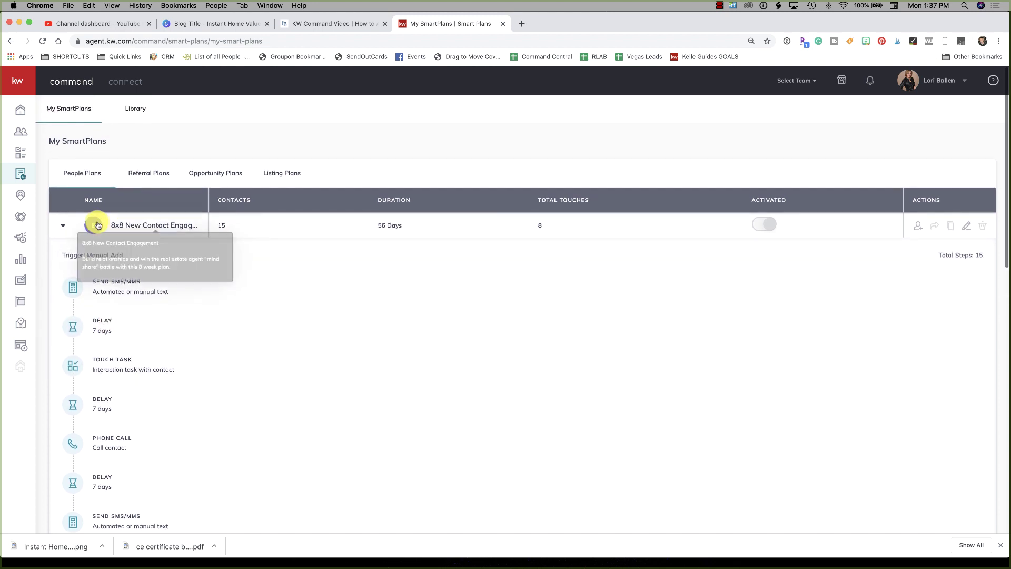
# Step: Open the 8x8 New Contact Engagement plan in the editor (56 days, 15 steps)
pyautogui.click(968, 227)
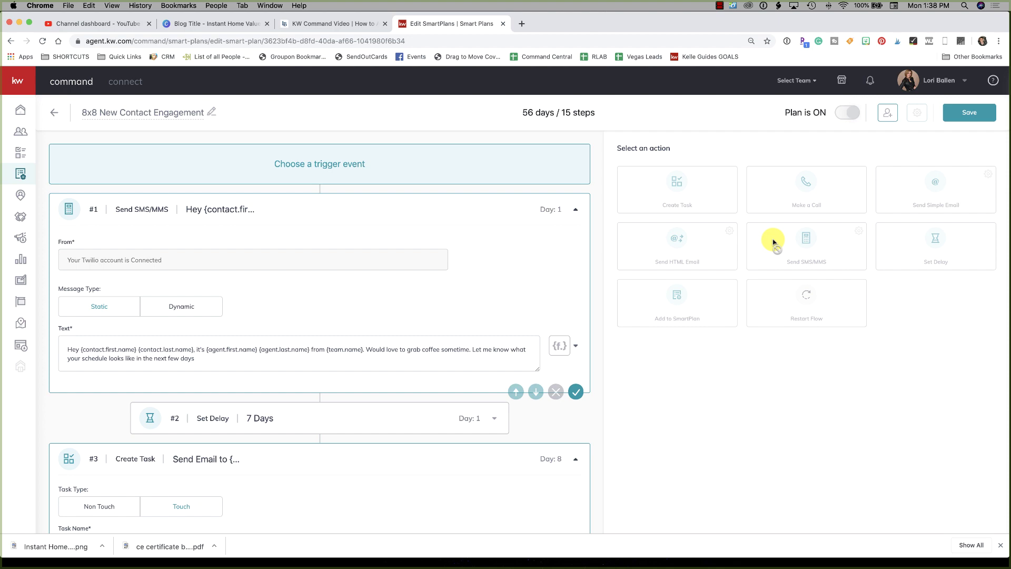
pyautogui.click(332, 172)
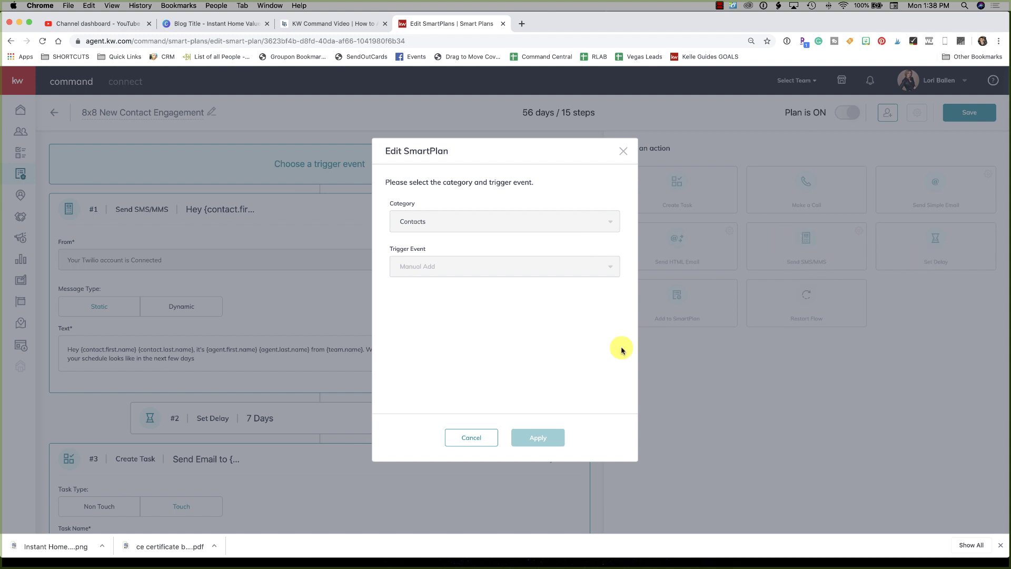
pyautogui.click(472, 437)
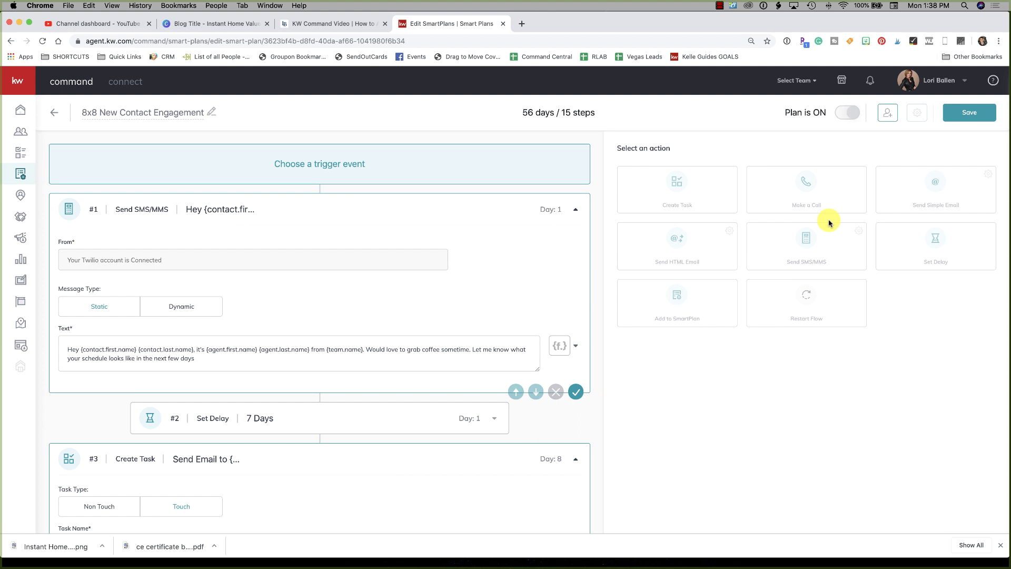
pyautogui.scroll(-1, 181, 243)
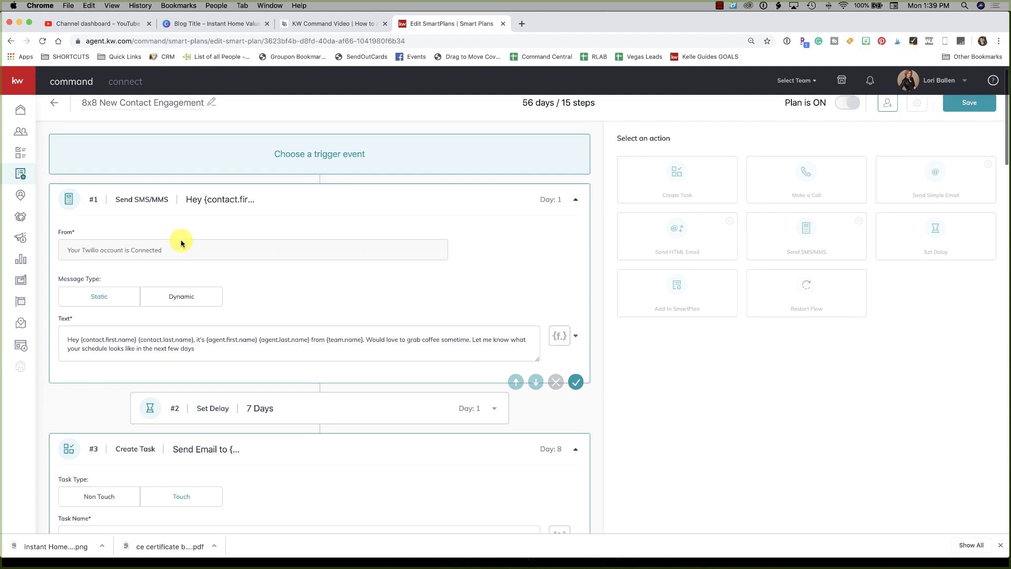
pyautogui.scroll(1, 181, 243)
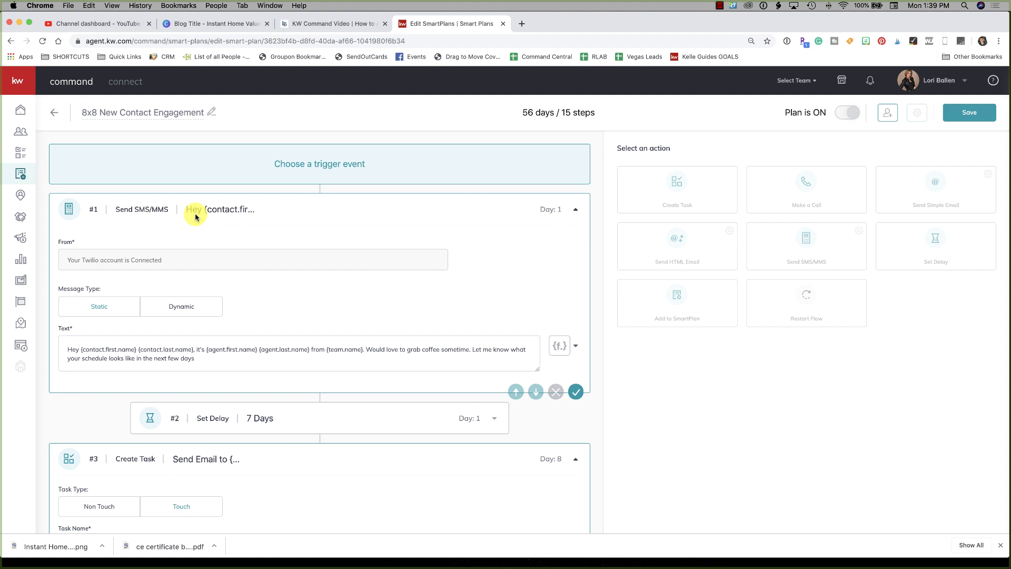
# Step: Remove the {contact.last.name} placeholder from the Day 1 SMS message
pyautogui.scroll(-2, 211, 363)
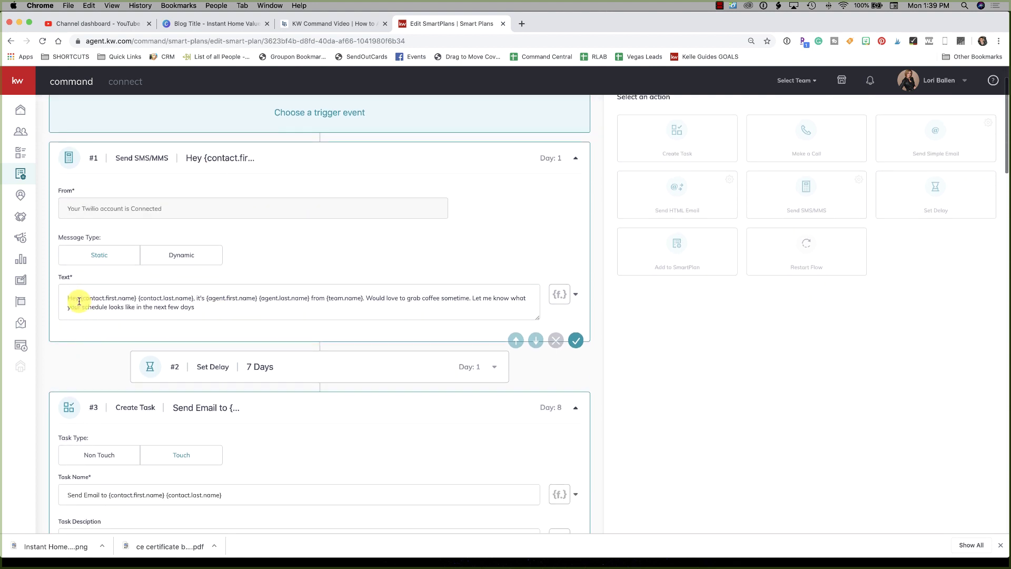
pyautogui.click(153, 298)
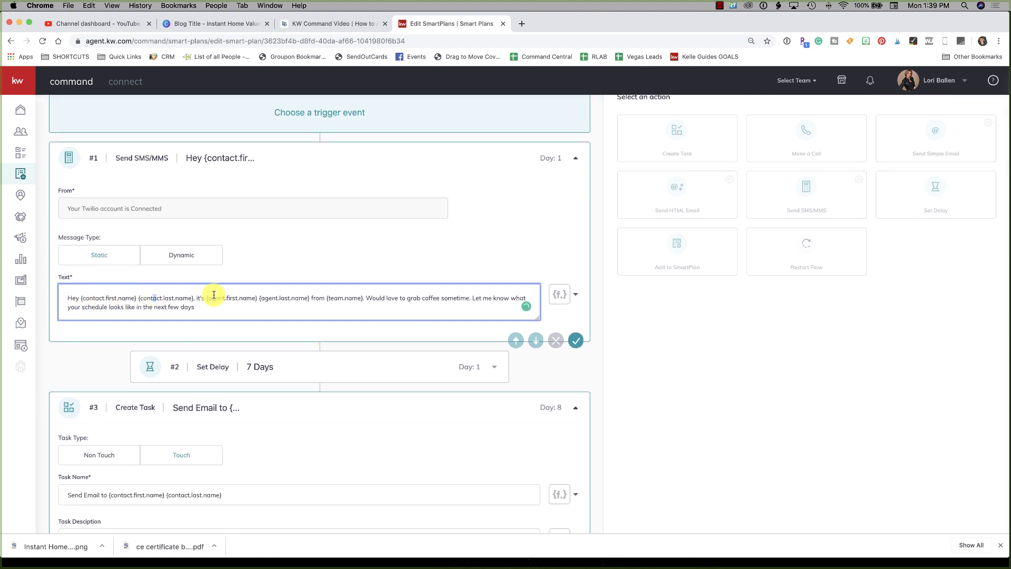
pyautogui.moveTo(207, 298); pyautogui.dragTo(257, 298)
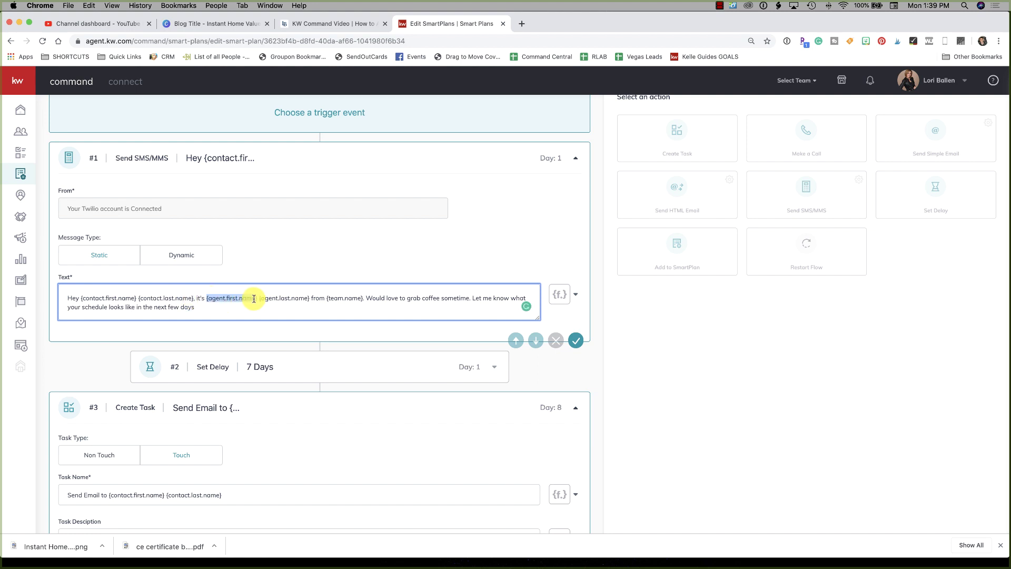
pyautogui.click(103, 298)
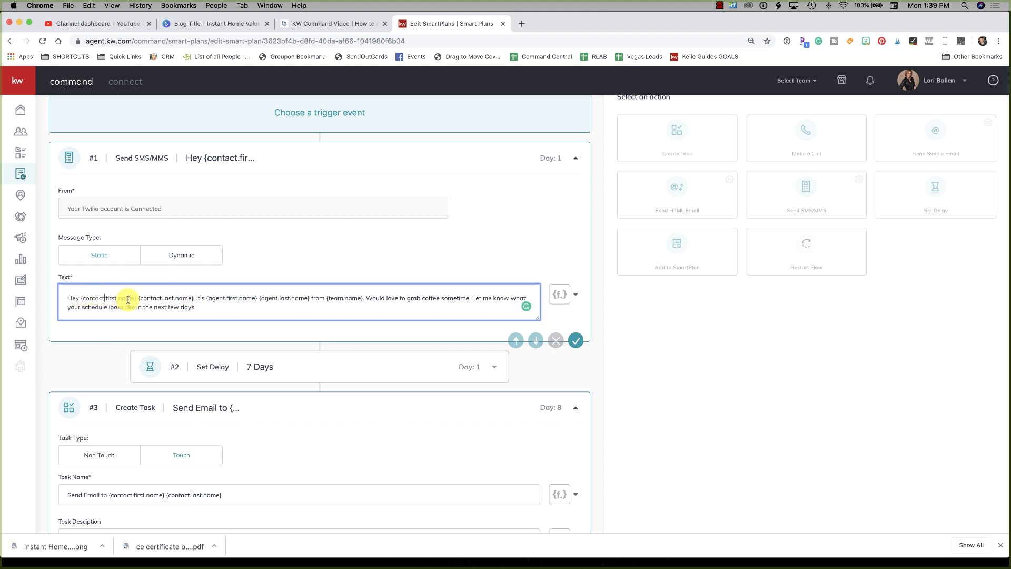
pyautogui.moveTo(194, 298); pyautogui.dragTo(137, 298)
pyautogui.press('BackSpace')
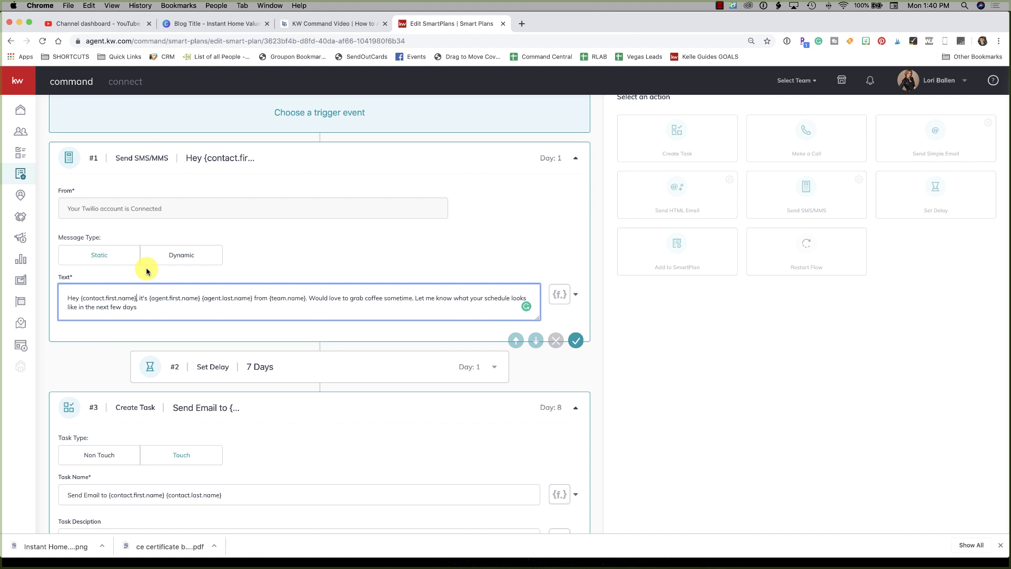
# Step: Replace the coffee invitation sentence with 'When are yoou looking to move?'
pyautogui.scroll(1, 146, 271)
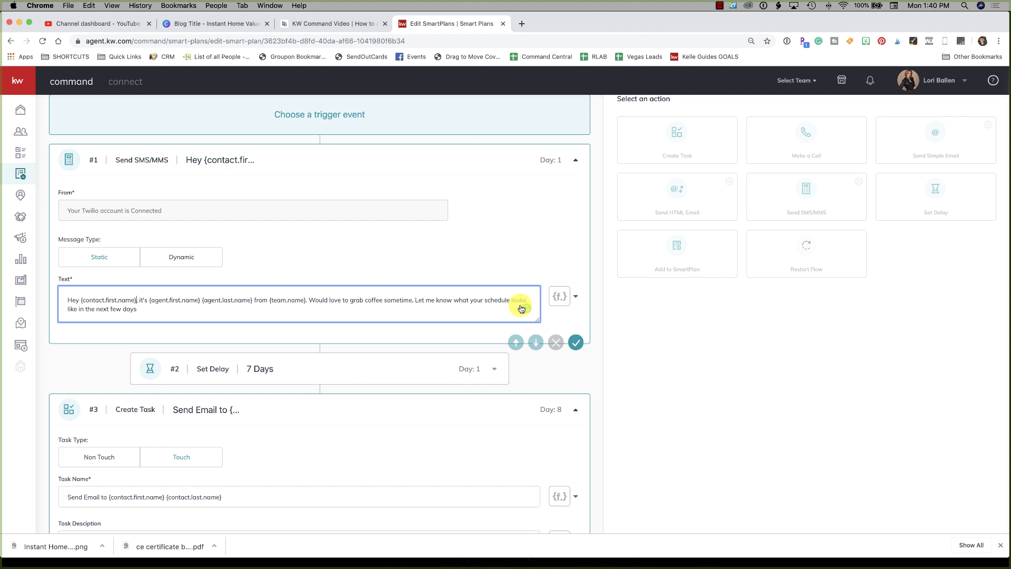
pyautogui.scroll(2, 479, 300)
pyautogui.scroll(-1, 481, 306)
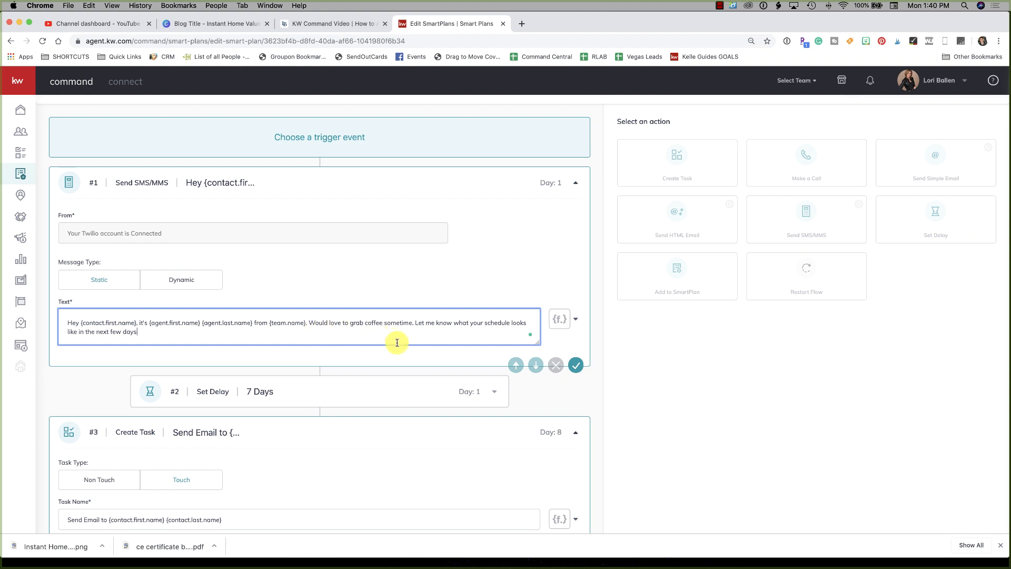
pyautogui.moveTo(138, 332); pyautogui.dragTo(311, 323)
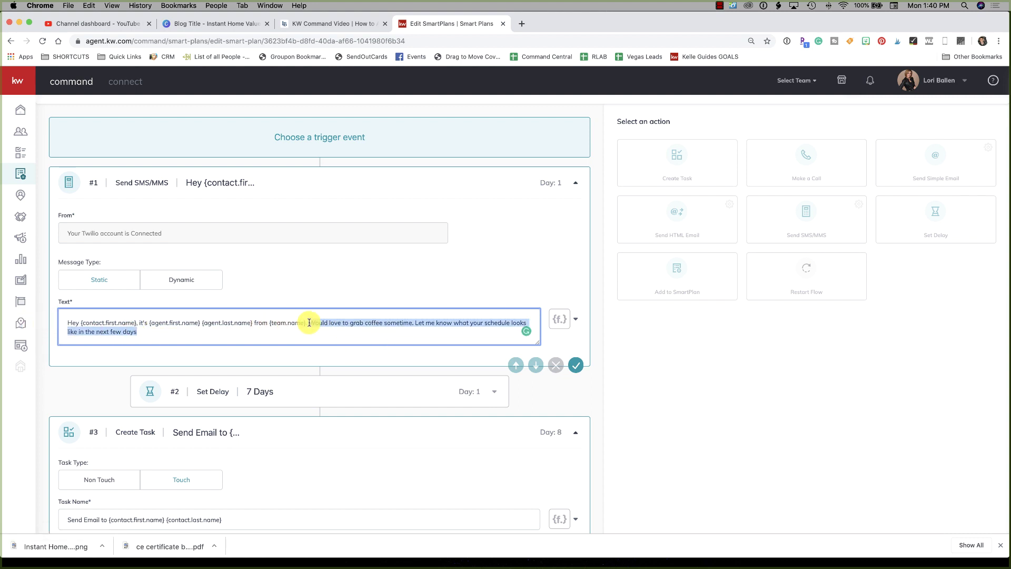
pyautogui.press('BackSpace')
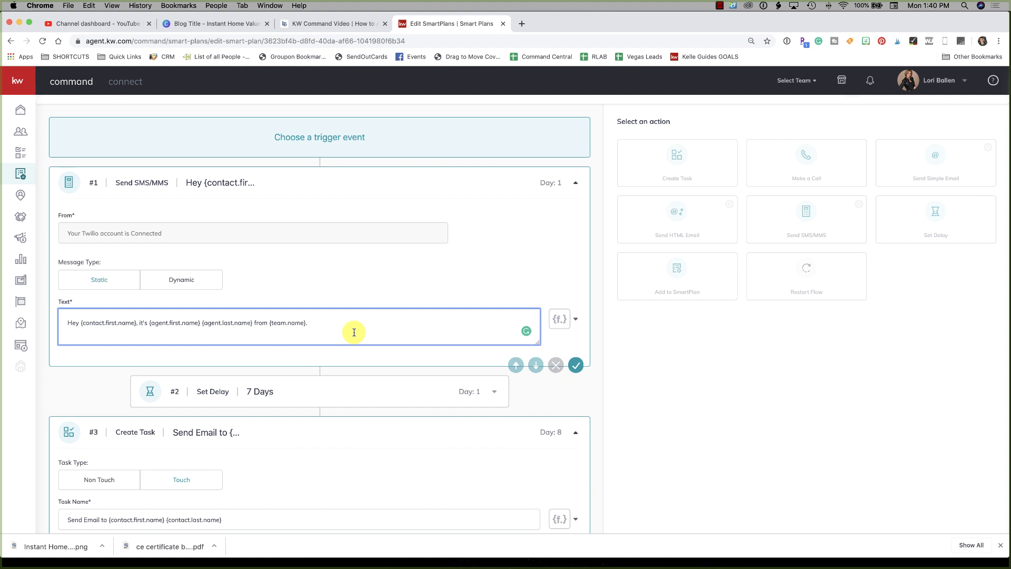
pyautogui.write('When are yoou l')
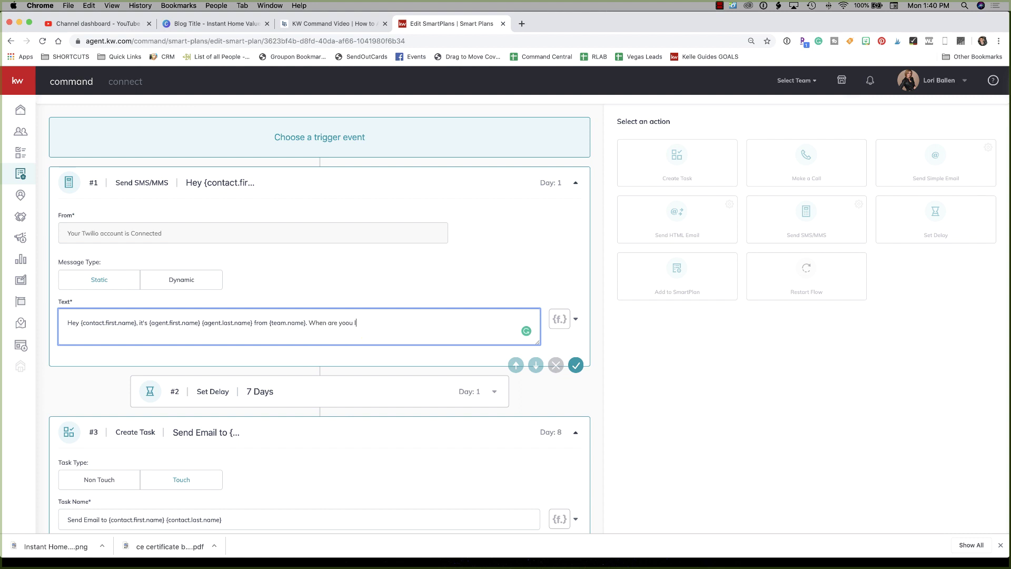
pyautogui.write('ooking to move?')
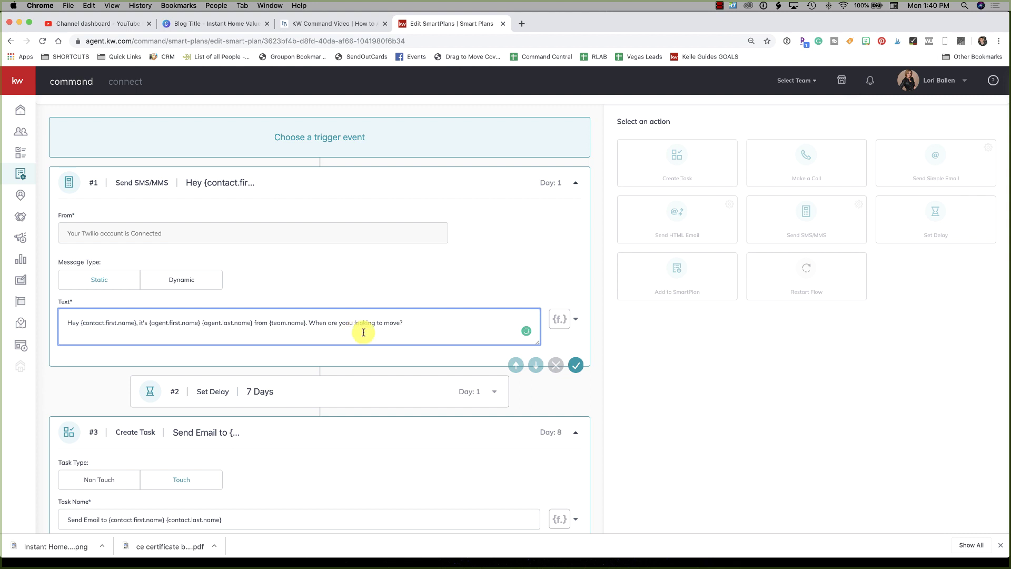
# Step: Save the reworded Day 1 SMS step
pyautogui.click(577, 365)
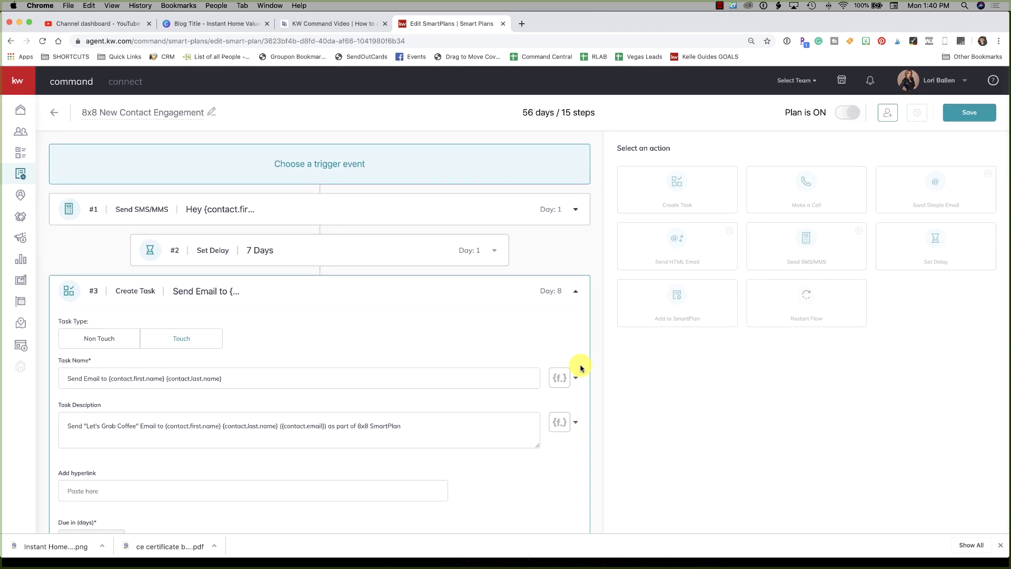
# Step: Change the plan title from 8x8 New Contact Engagement to '8x8 Buyer' and confirm
pyautogui.click(211, 113)
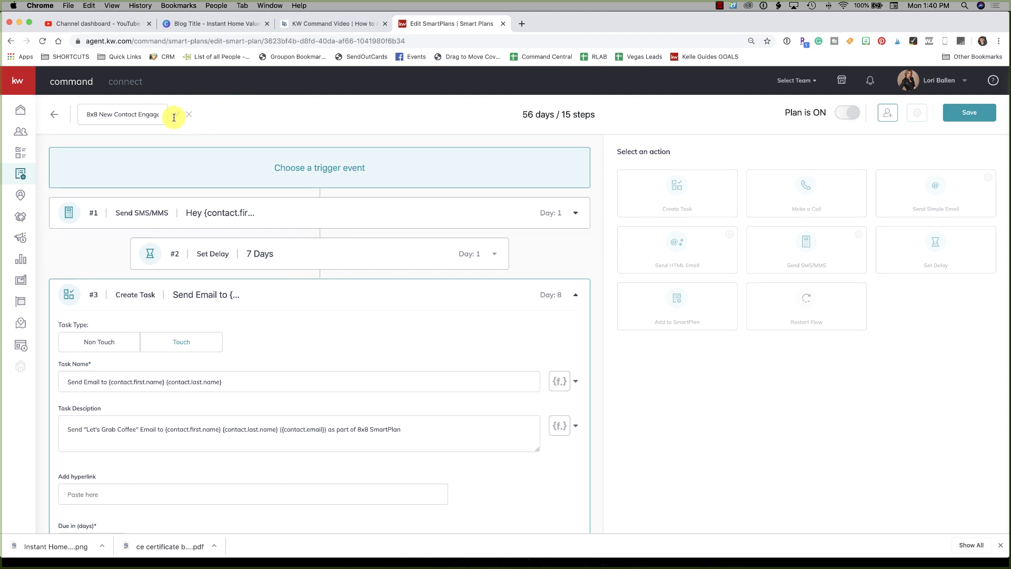
pyautogui.click(102, 114)
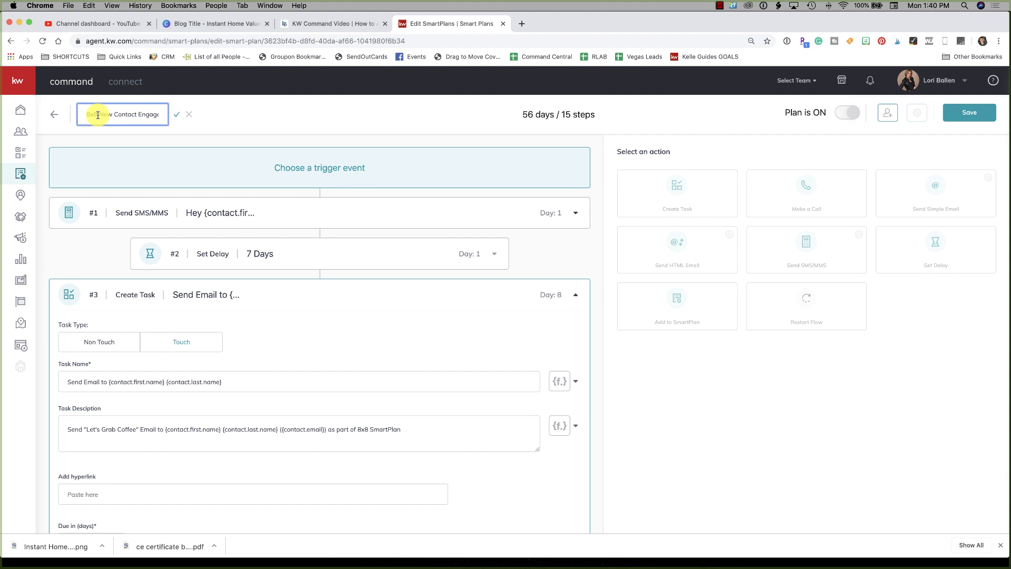
pyautogui.moveTo(98, 115); pyautogui.dragTo(165, 114)
pyautogui.write('Buy')
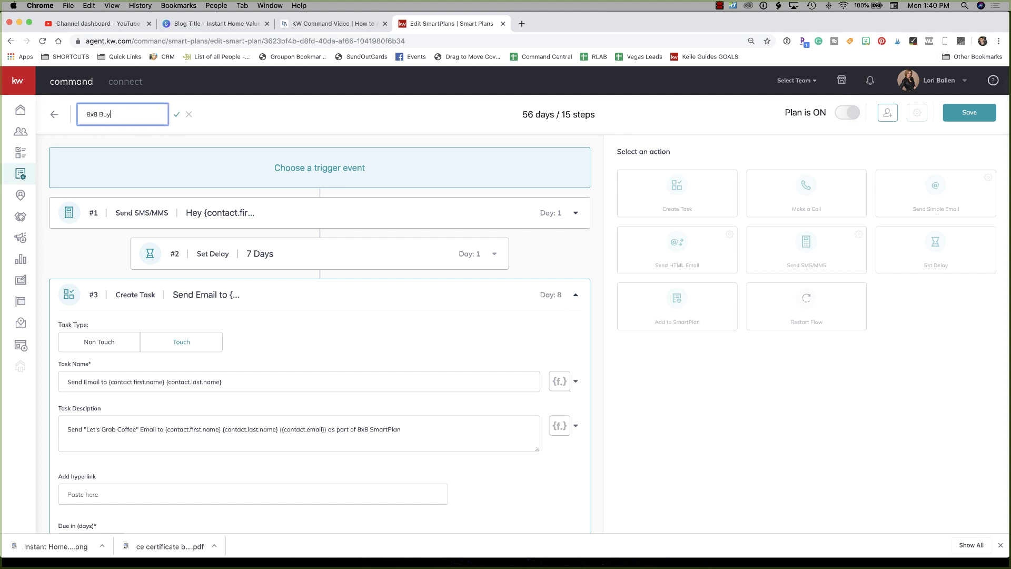
pyautogui.write('er')
pyautogui.click(176, 114)
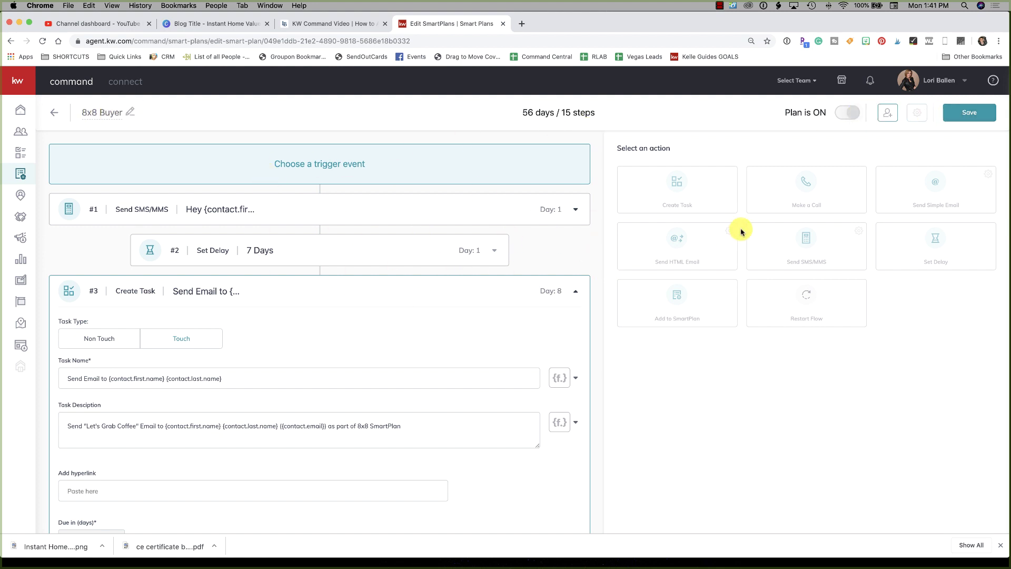
# Step: Save the plan's pending changes and bring up the Add Clients dialog
pyautogui.click(887, 112)
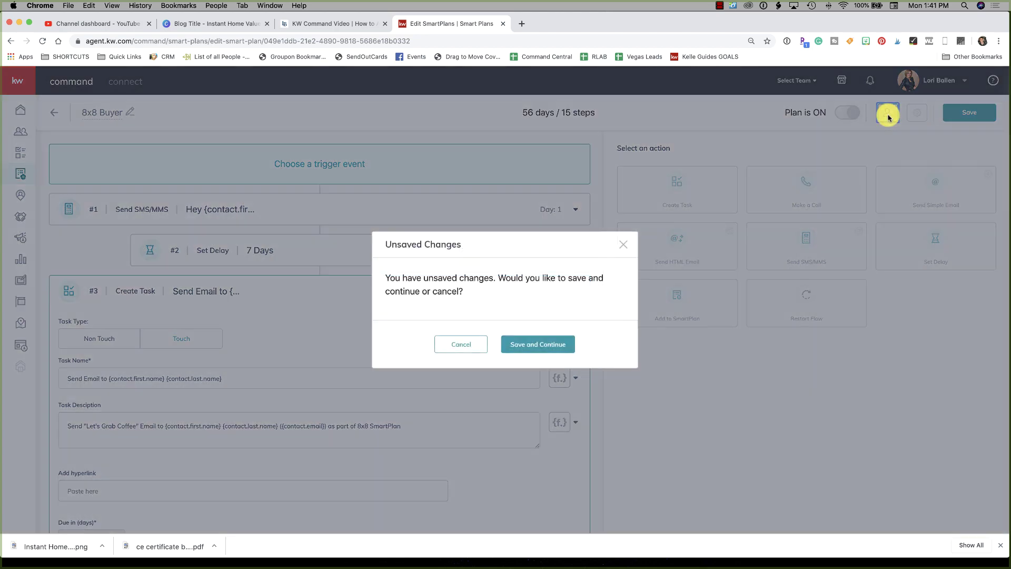
pyautogui.click(529, 347)
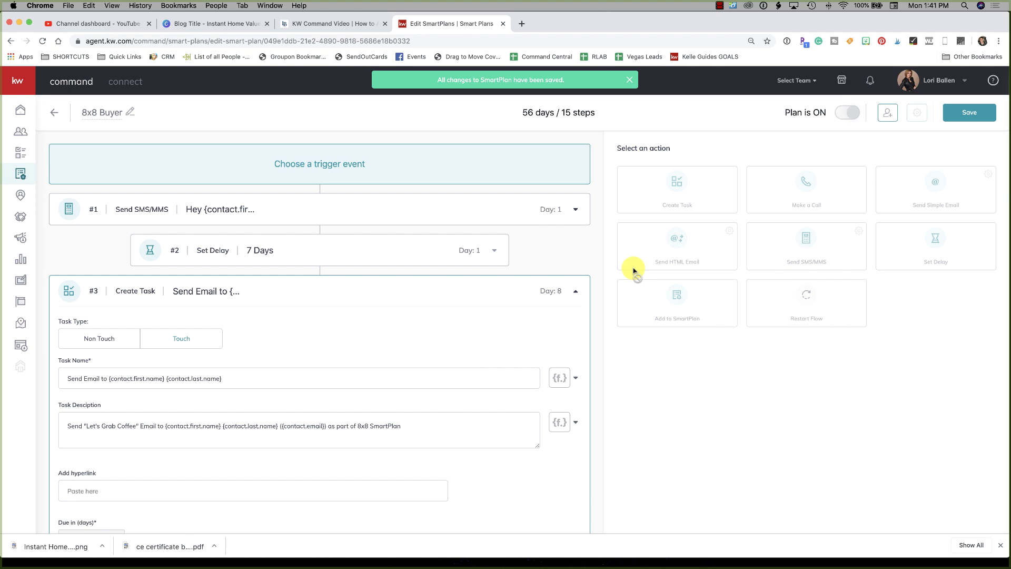
pyautogui.click(887, 114)
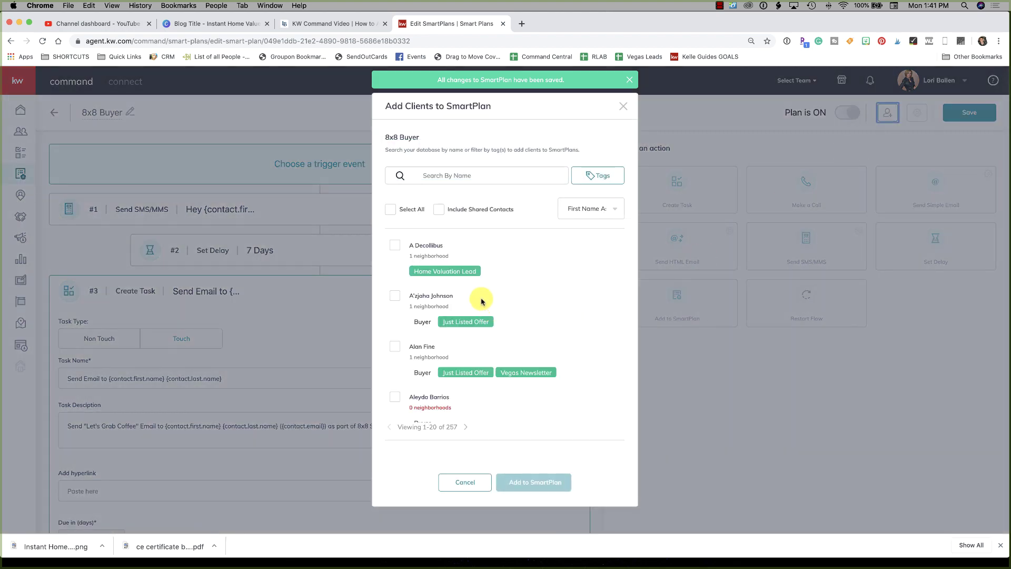
pyautogui.scroll(-3, 426, 272)
pyautogui.scroll(3, 429, 277)
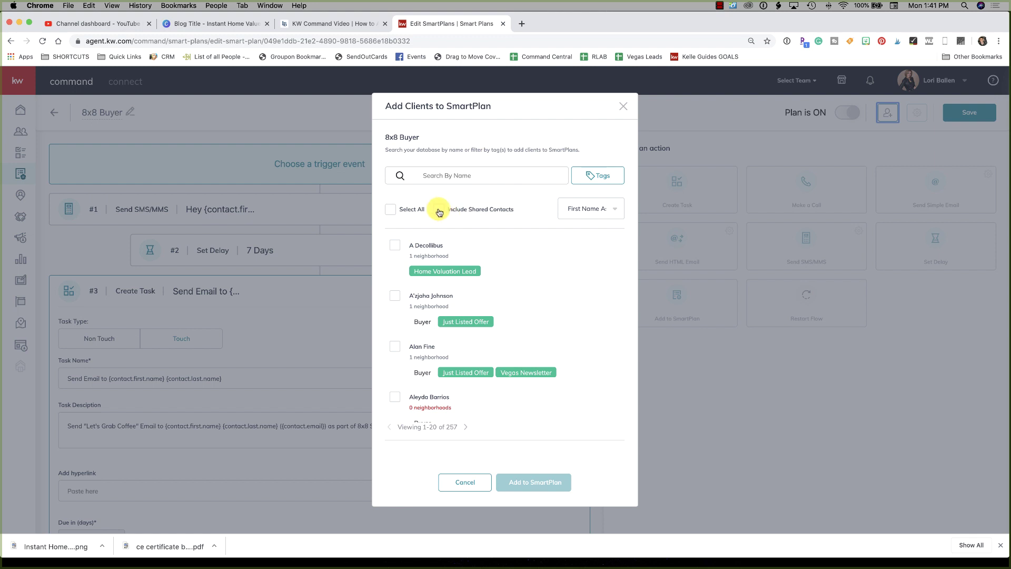
# Step: Filter clients by the Buyer tag, select all of them, then clear the selection
pyautogui.click(597, 175)
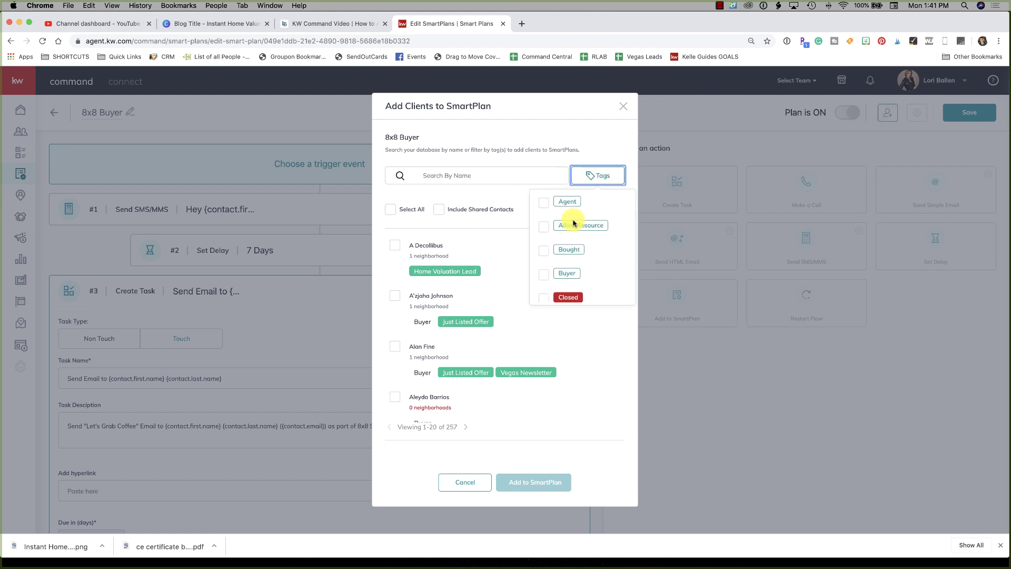
pyautogui.scroll(-2, 573, 223)
pyautogui.click(544, 214)
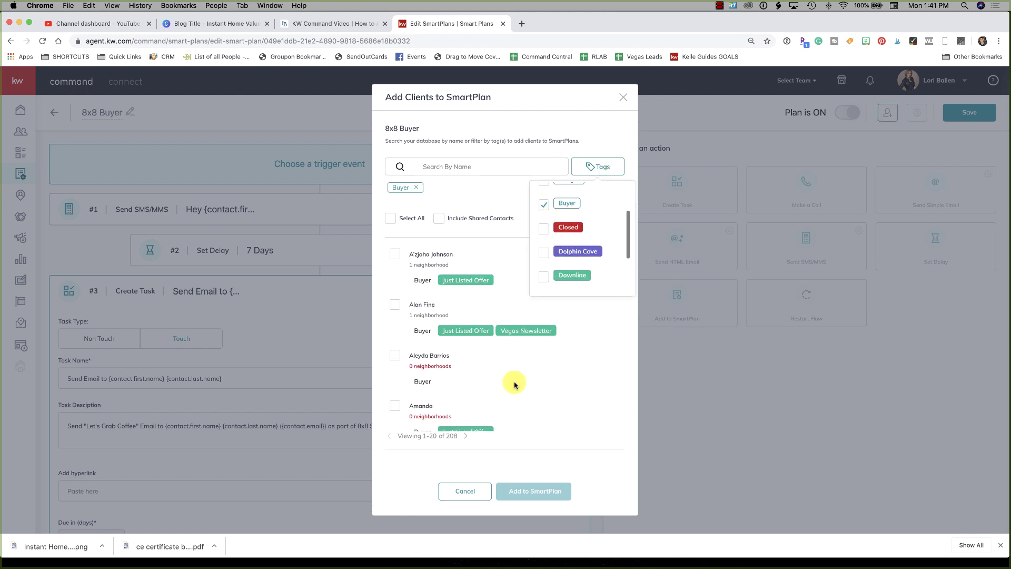
pyautogui.click(498, 201)
pyautogui.scroll(-10, 469, 307)
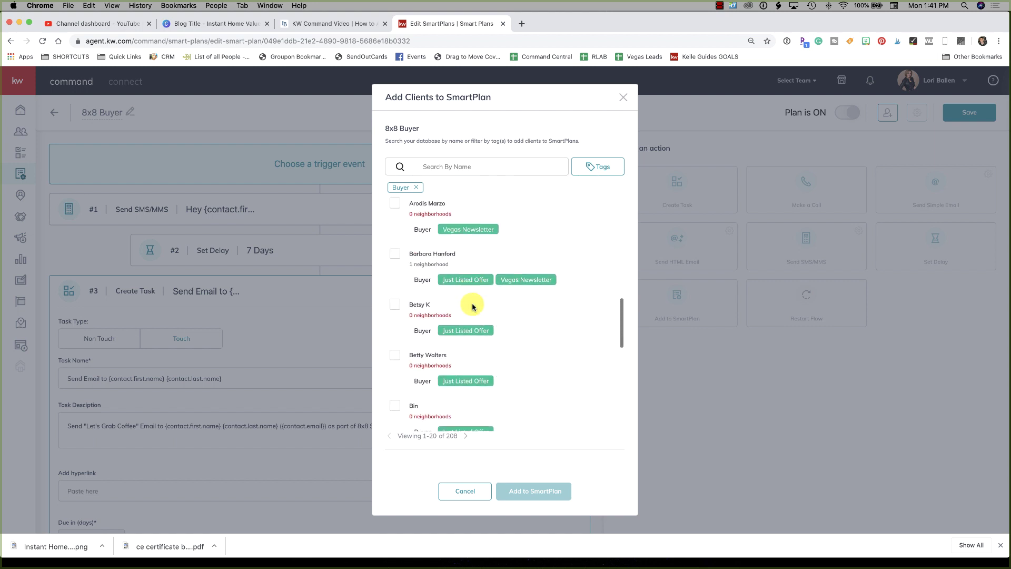
pyautogui.scroll(12, 472, 307)
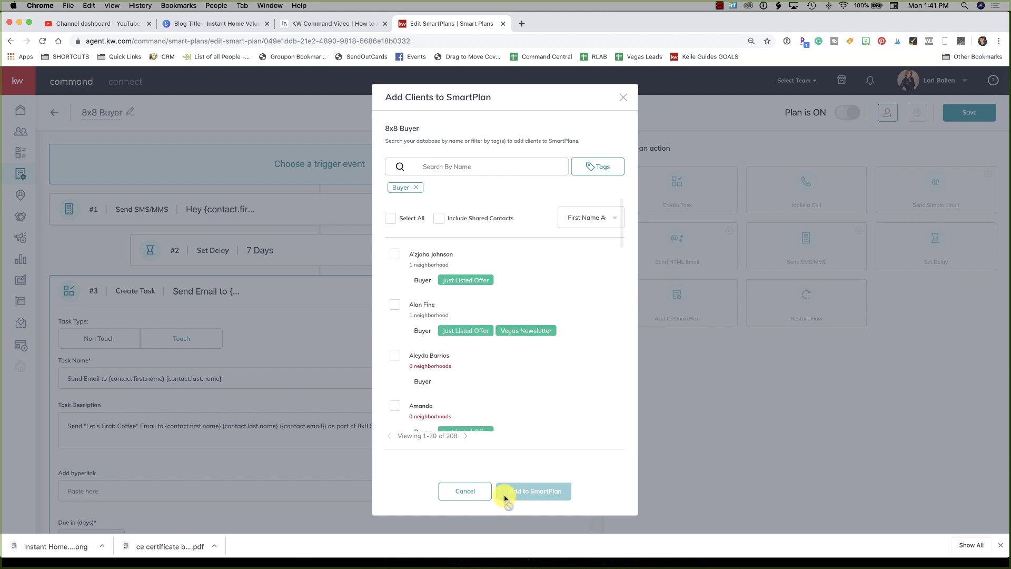
pyautogui.click(391, 222)
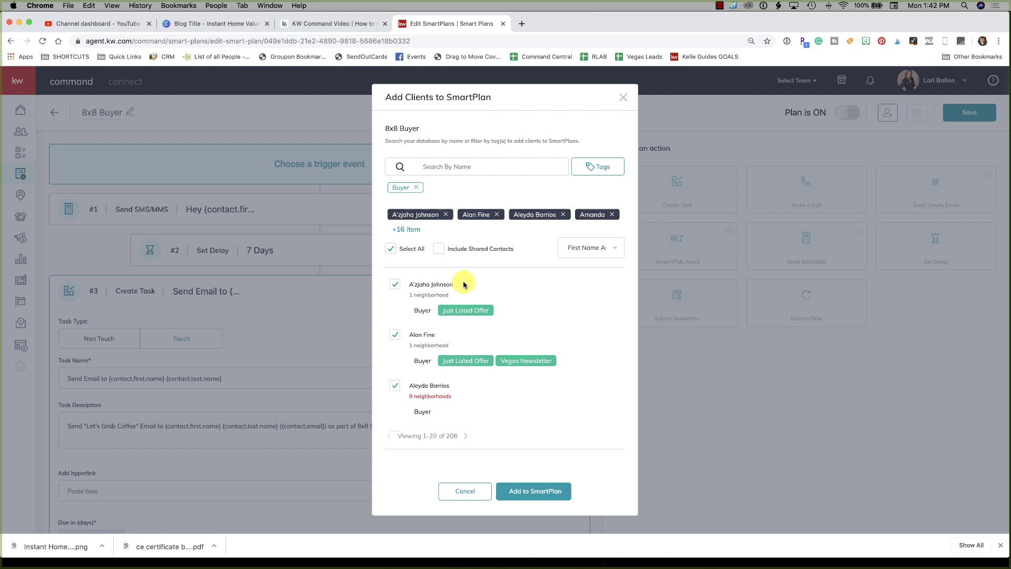
pyautogui.click(390, 249)
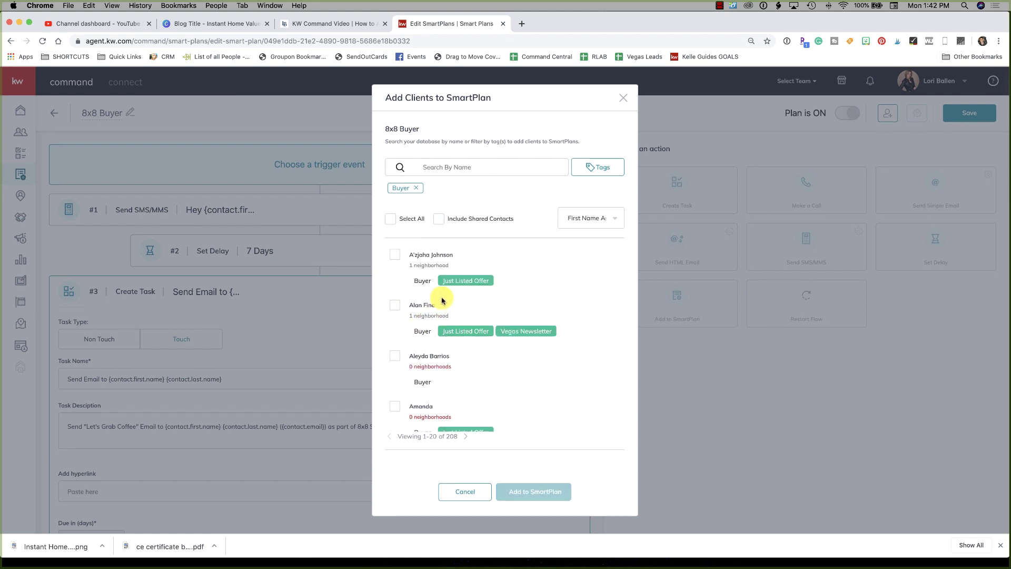
# Step: Clear the Buyer tag filter and 'lead' search, then close the Add Clients window
pyautogui.click(416, 187)
pyautogui.click(426, 174)
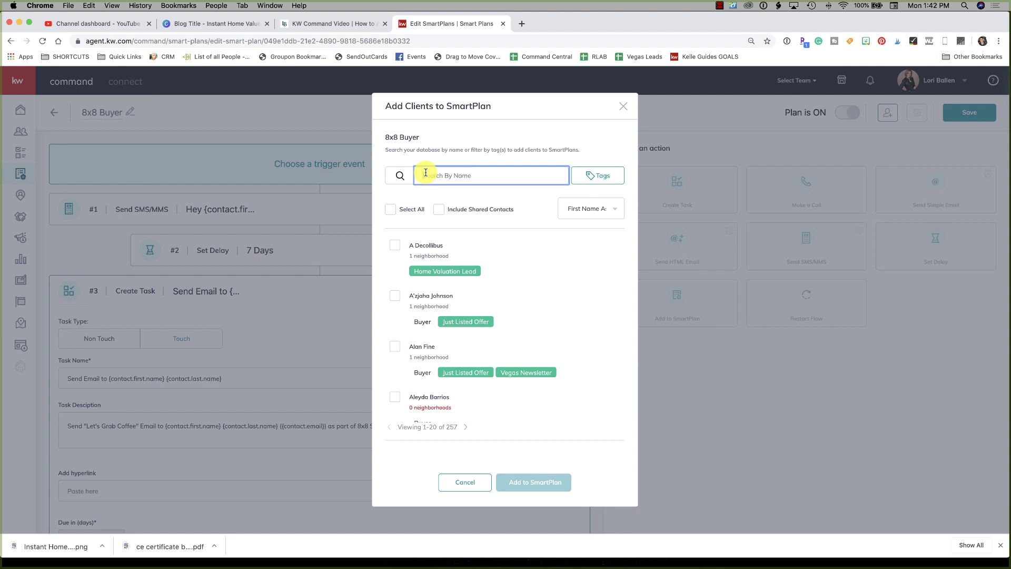
pyautogui.write('lead')
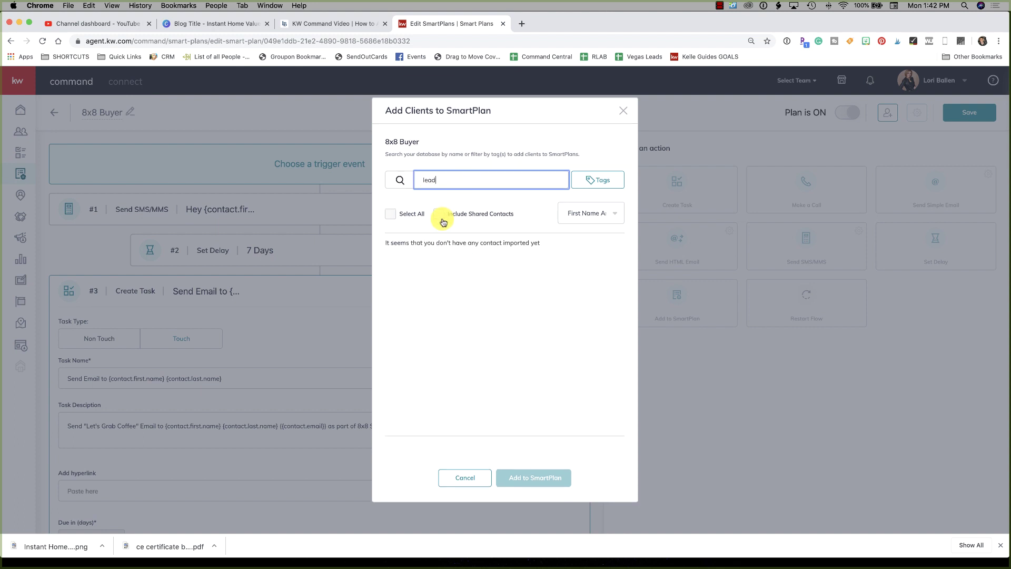
pyautogui.doubleClick(428, 180)
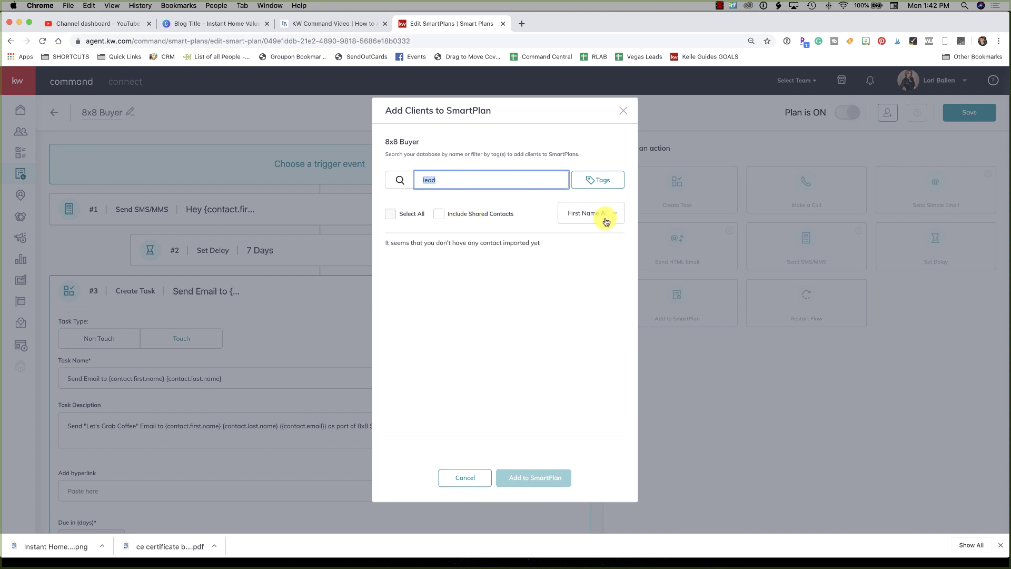
pyautogui.click(604, 212)
pyautogui.scroll(-3, 548, 295)
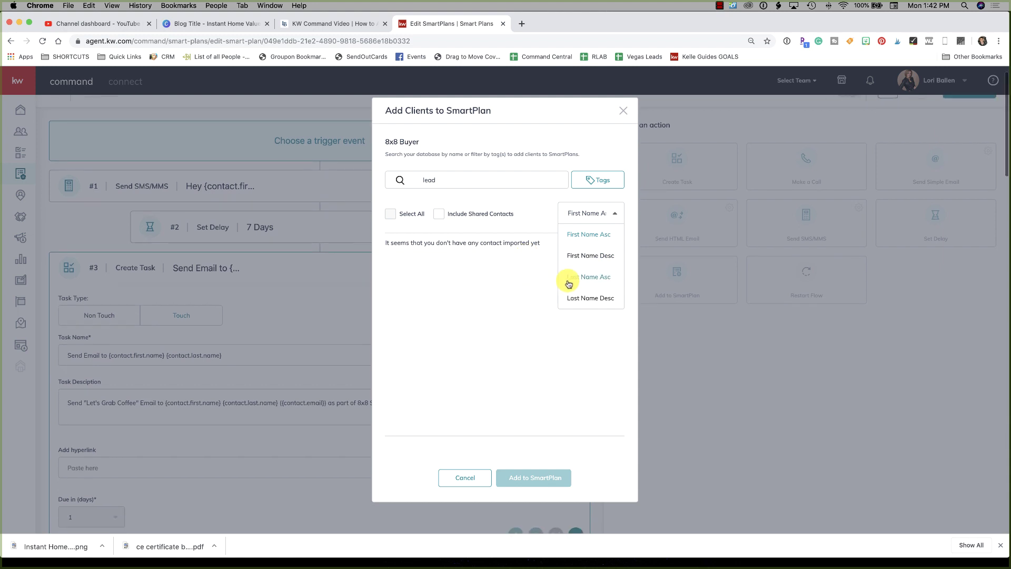
pyautogui.scroll(3, 605, 264)
pyautogui.click(447, 187)
pyautogui.doubleClick(447, 187)
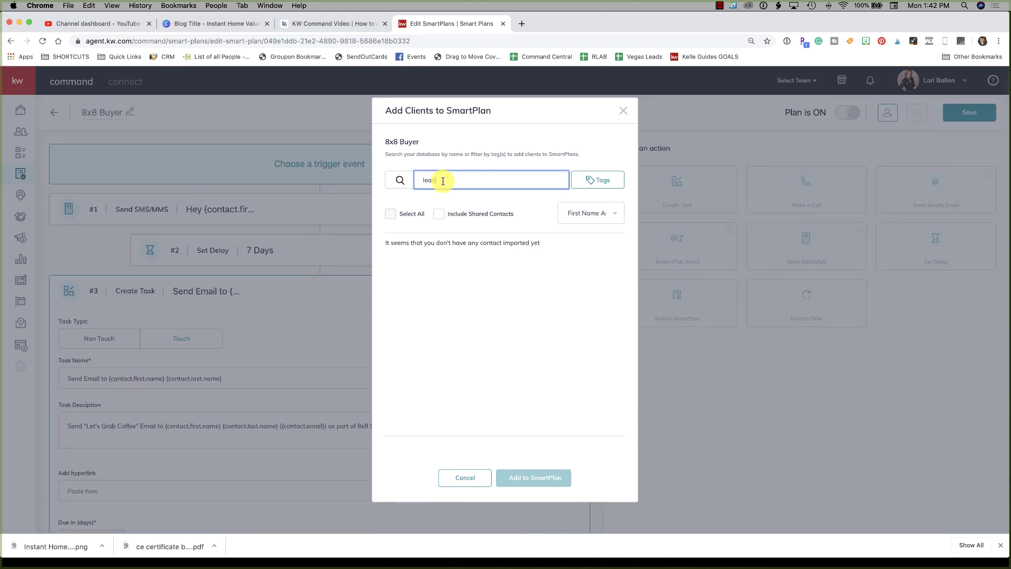
pyautogui.press('BackSpace')
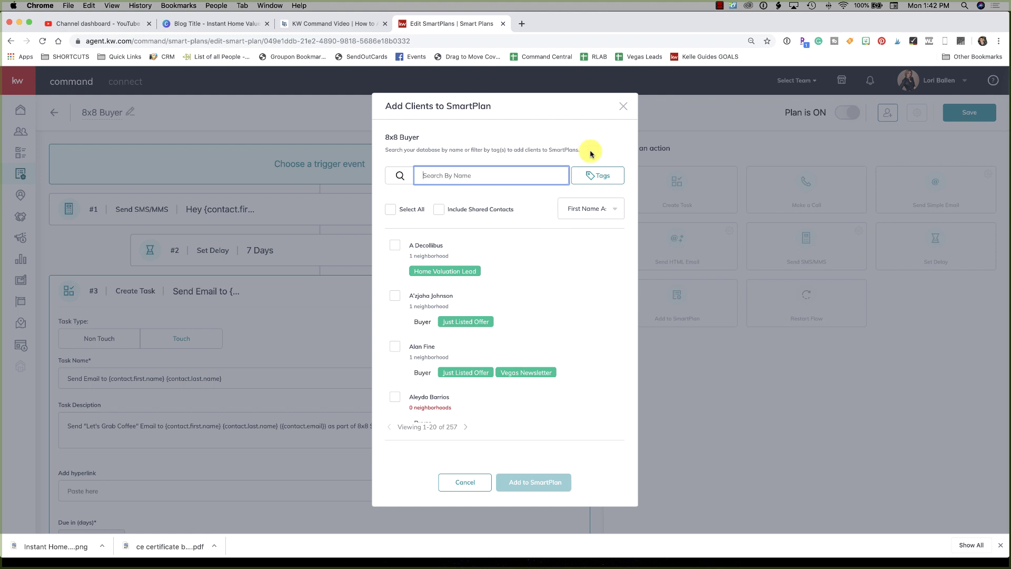
pyautogui.click(622, 106)
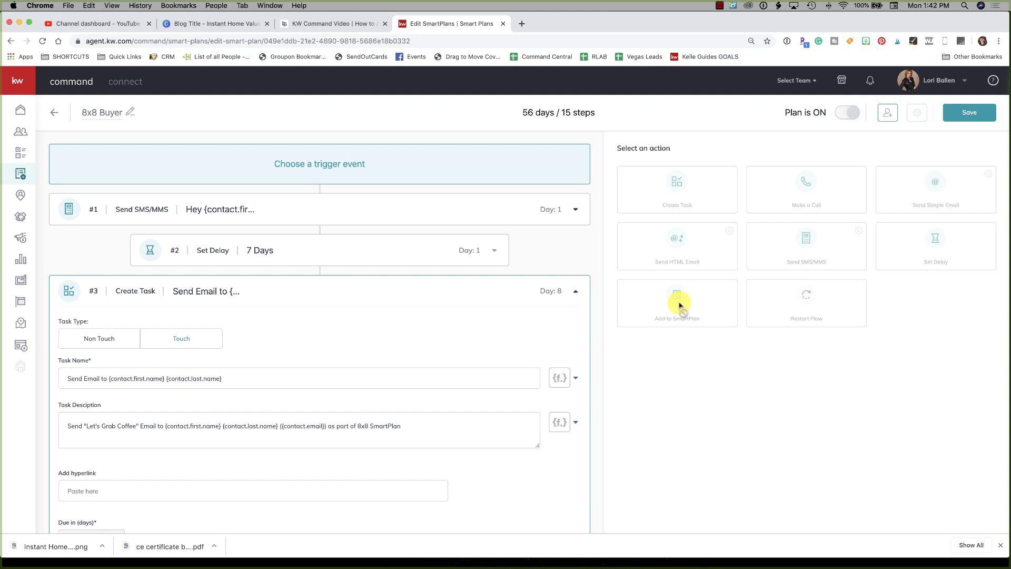
pyautogui.scroll(-1, 254, 262)
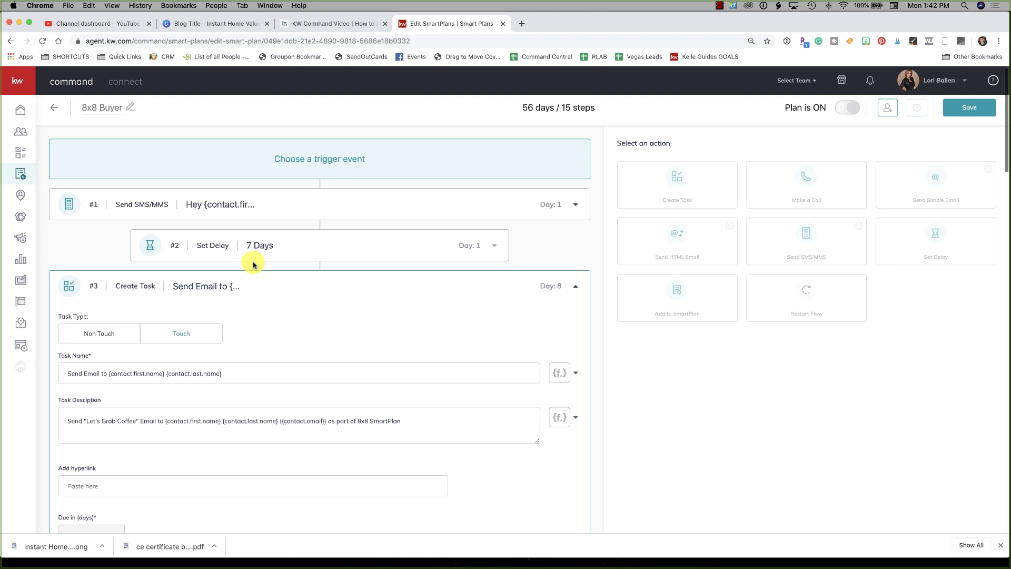
pyautogui.scroll(-1, 154, 206)
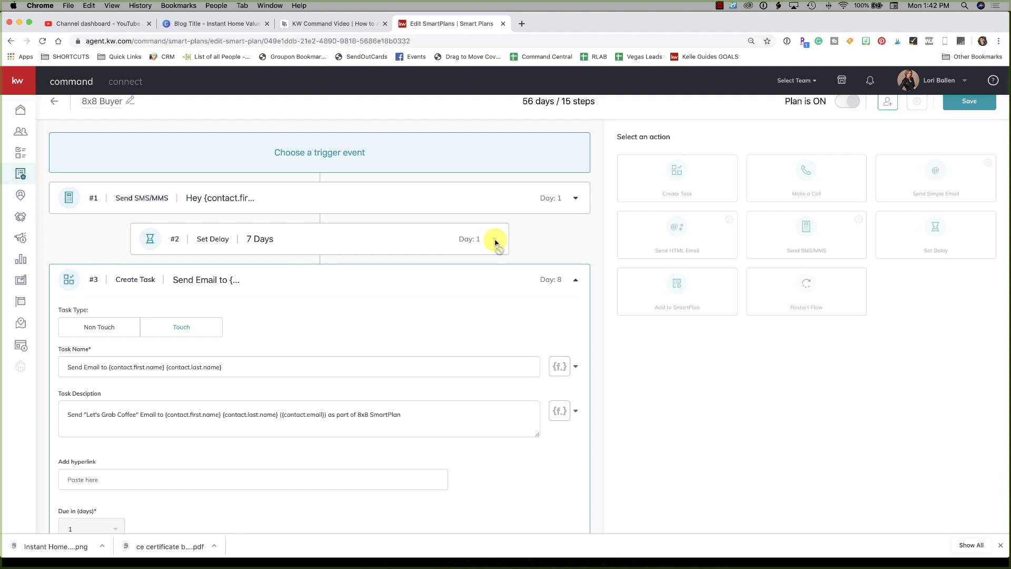
pyautogui.scroll(-3, 422, 244)
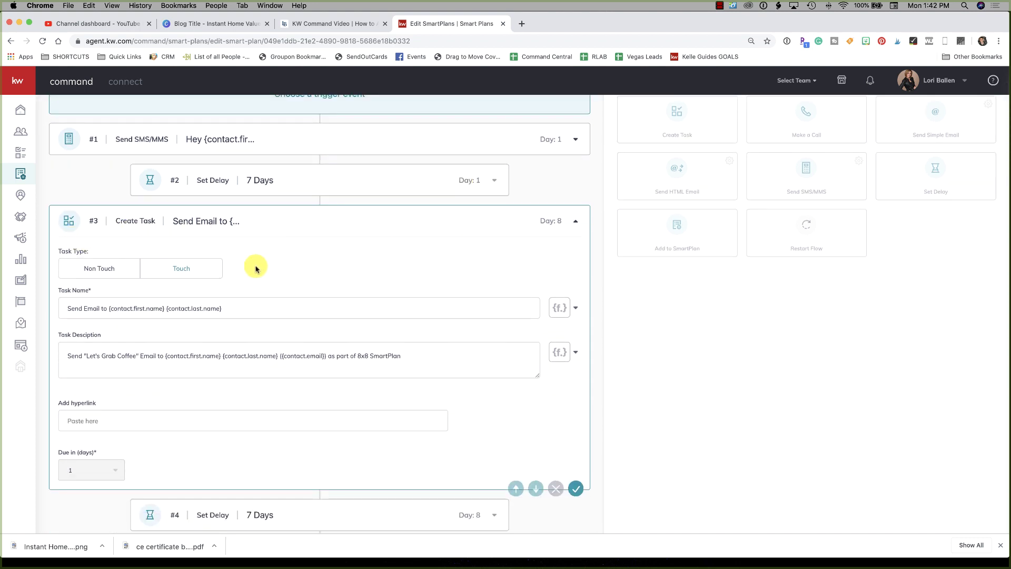
pyautogui.scroll(-1, 256, 271)
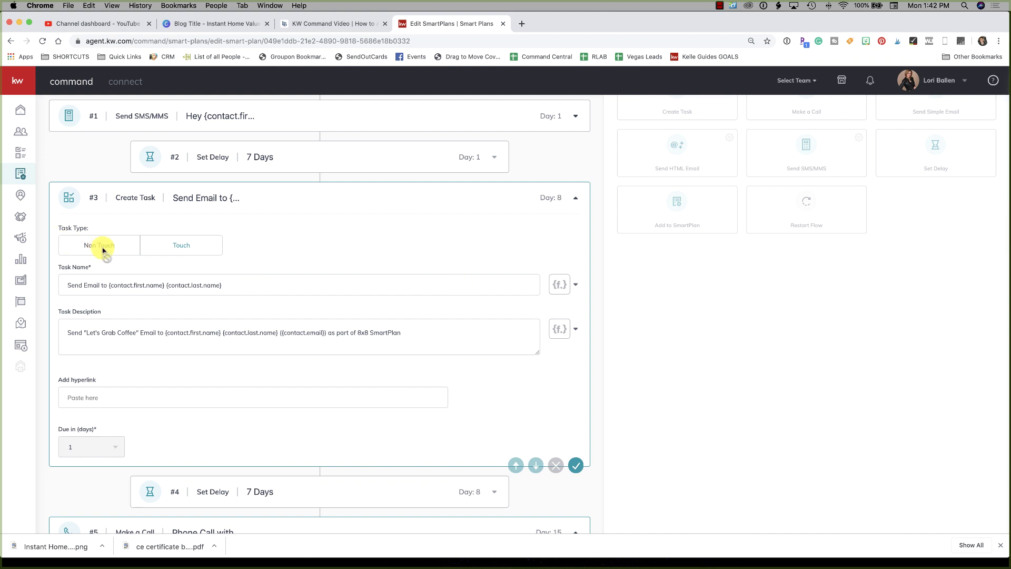
pyautogui.click(228, 285)
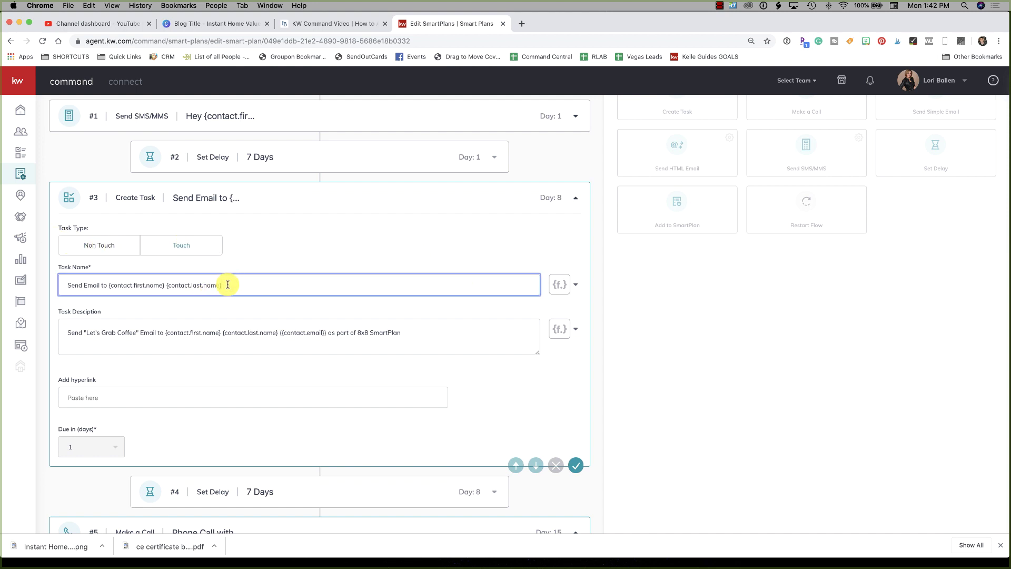
pyautogui.moveTo(67, 285); pyautogui.dragTo(257, 293)
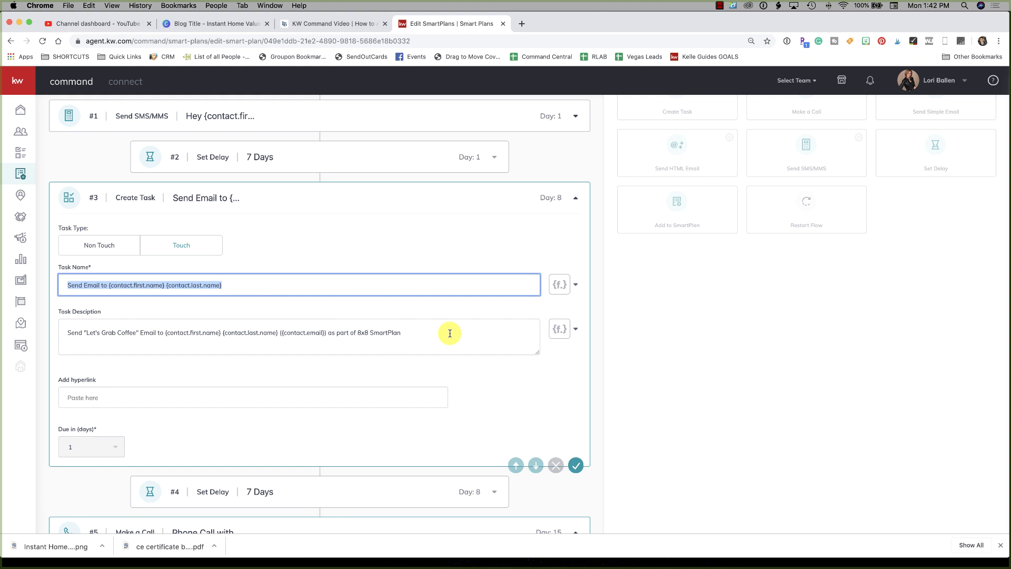
pyautogui.moveTo(450, 332); pyautogui.dragTo(71, 332)
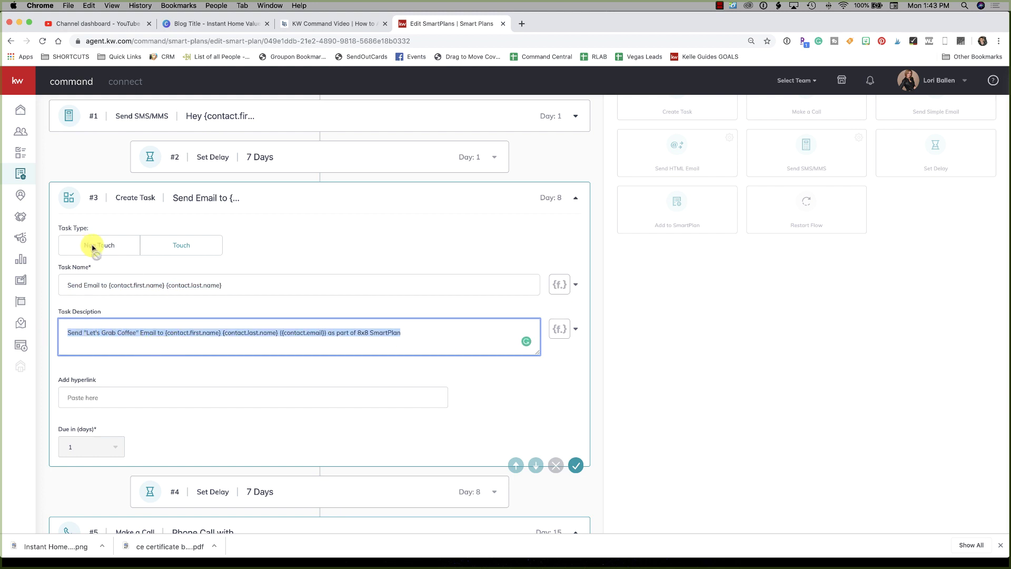
pyautogui.scroll(-1, 100, 411)
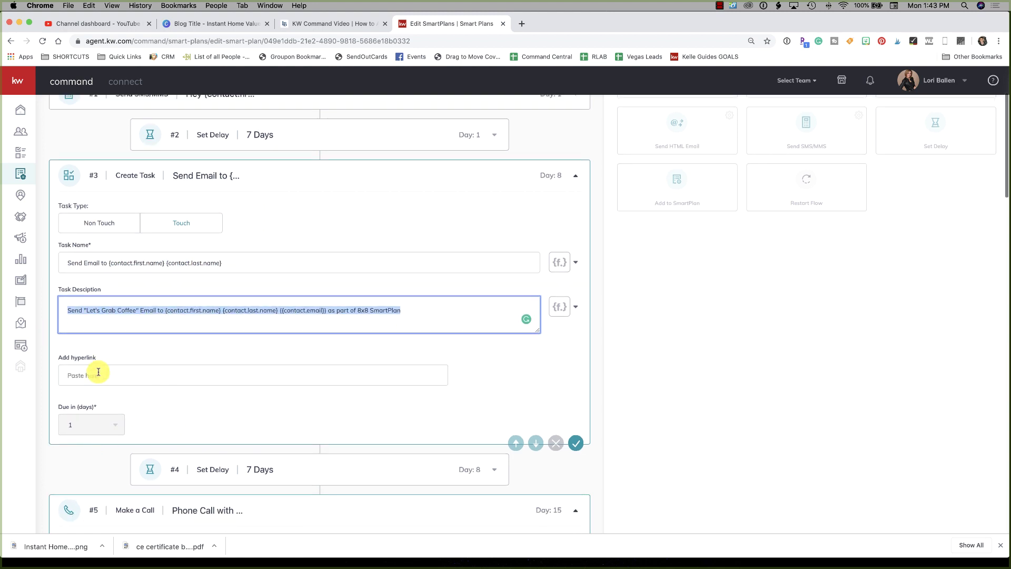
pyautogui.click(99, 372)
pyautogui.click(111, 426)
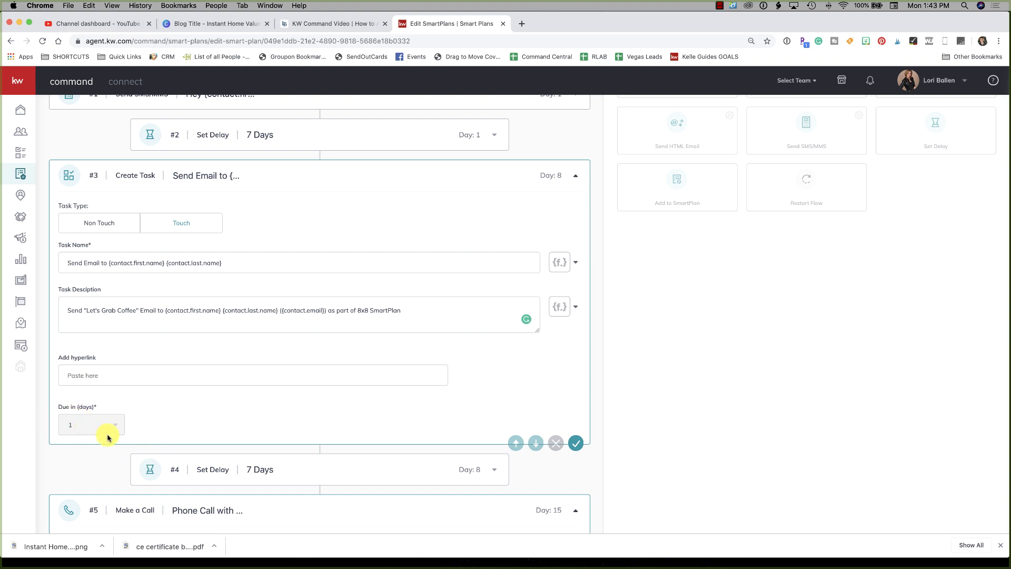
pyautogui.scroll(1, 188, 340)
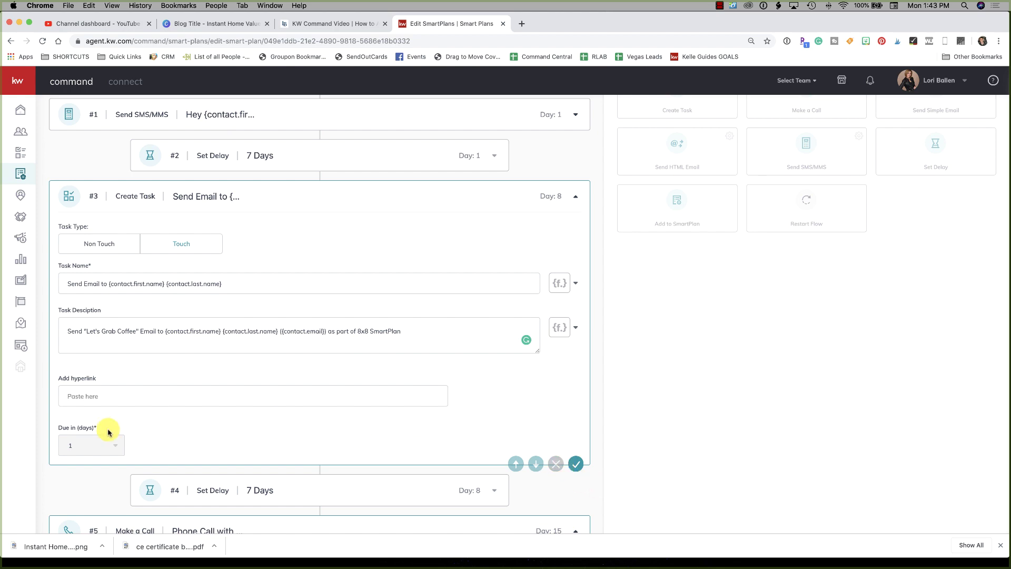
pyautogui.scroll(-1, 102, 444)
pyautogui.scroll(2, 631, 329)
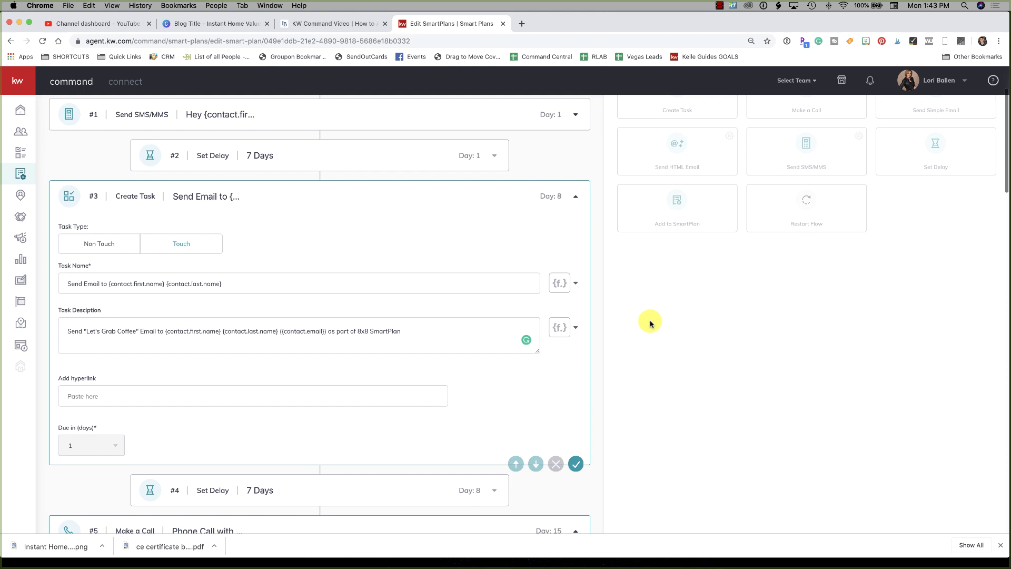
# Step: Collapse the Create Task step and expand the #7 Send SMS/MMS step
pyautogui.click(575, 220)
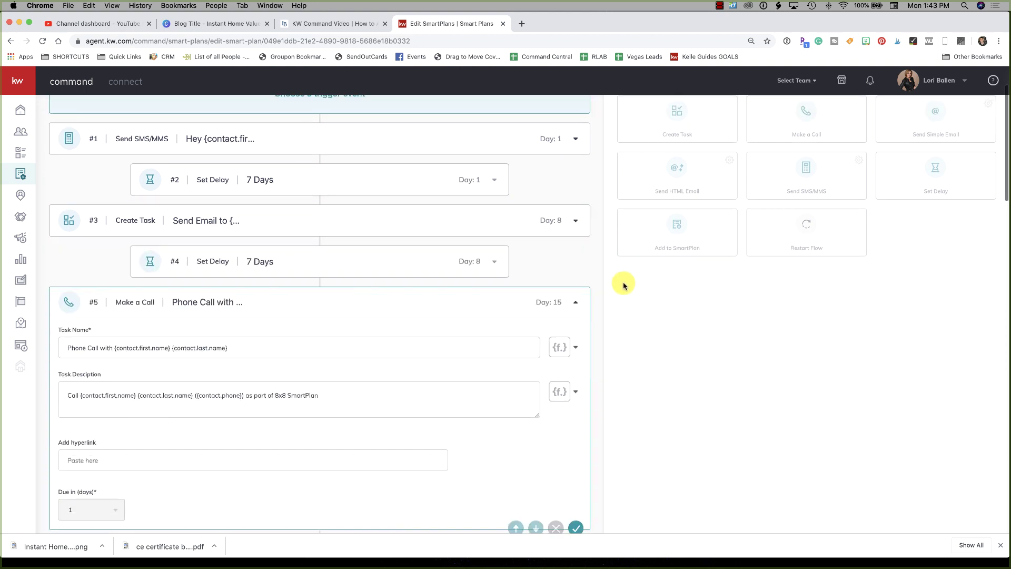
pyautogui.scroll(-2, 345, 343)
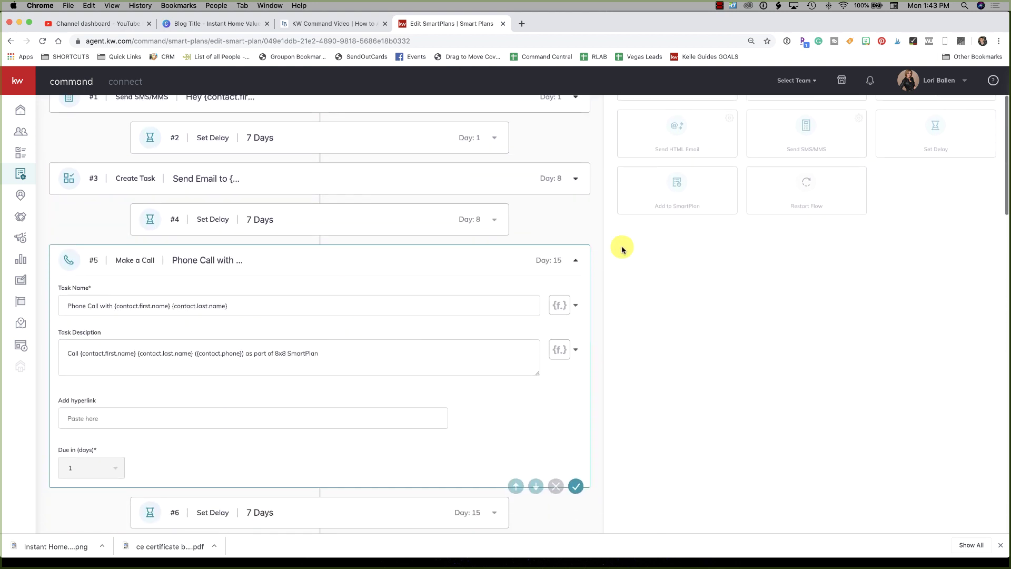
pyautogui.click(575, 264)
pyautogui.scroll(-2, 319, 356)
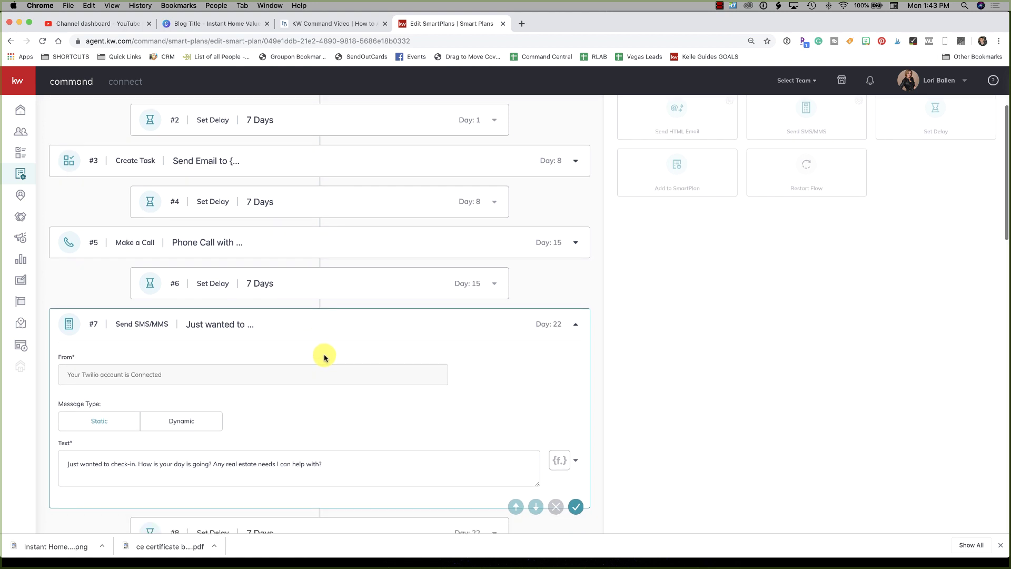
pyautogui.scroll(-3, 324, 356)
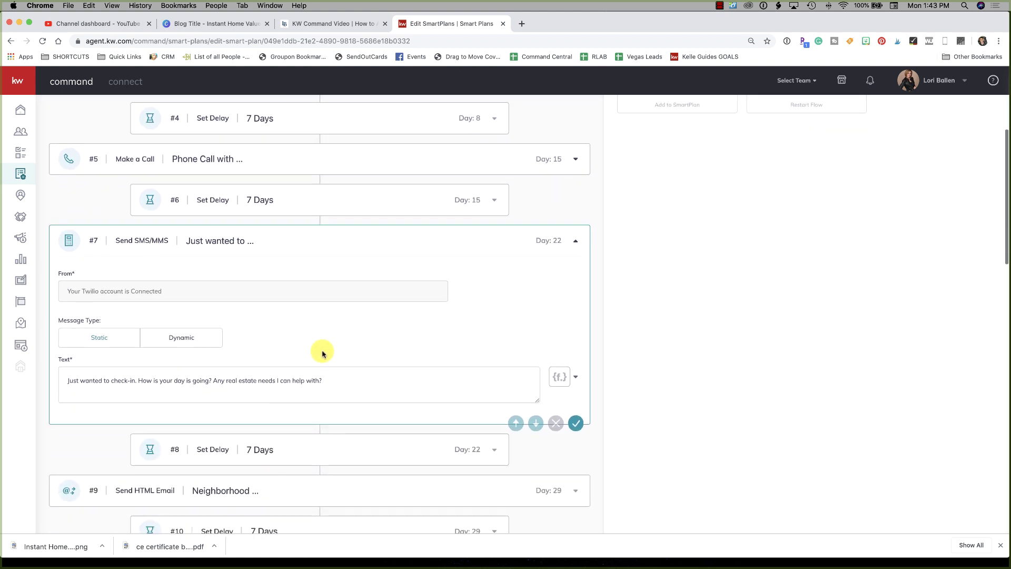
pyautogui.scroll(-2, 215, 350)
# Step: Select the Day 22 check-in message about real estate needs in step #7's Text box
pyautogui.click(241, 350)
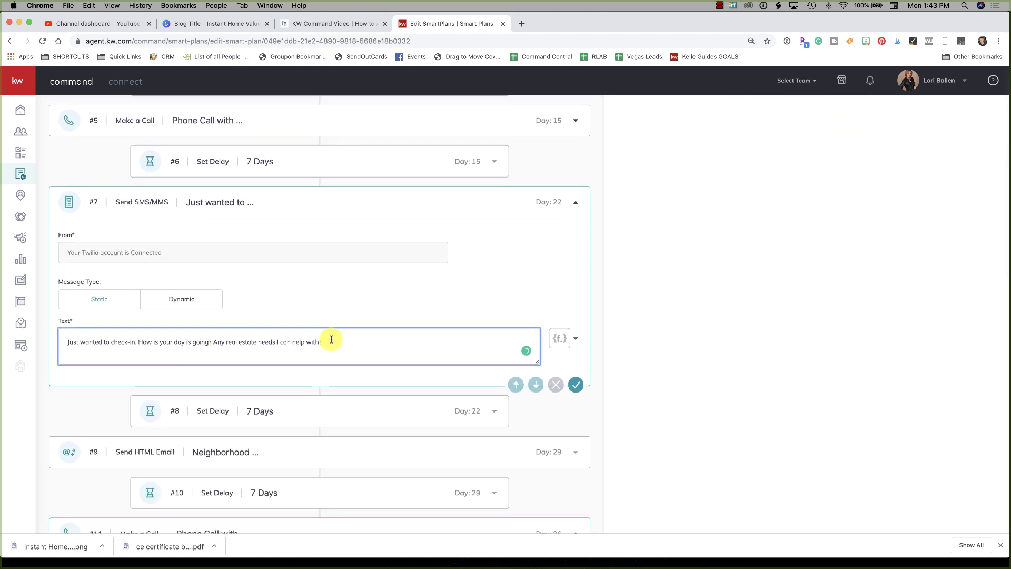
pyautogui.moveTo(332, 340); pyautogui.dragTo(57, 341)
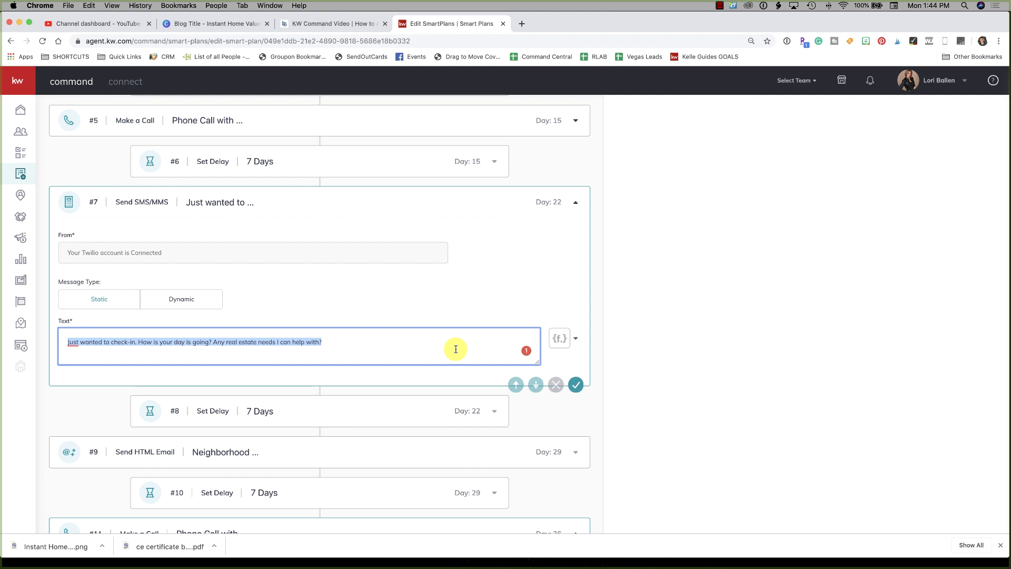
pyautogui.scroll(2, 455, 348)
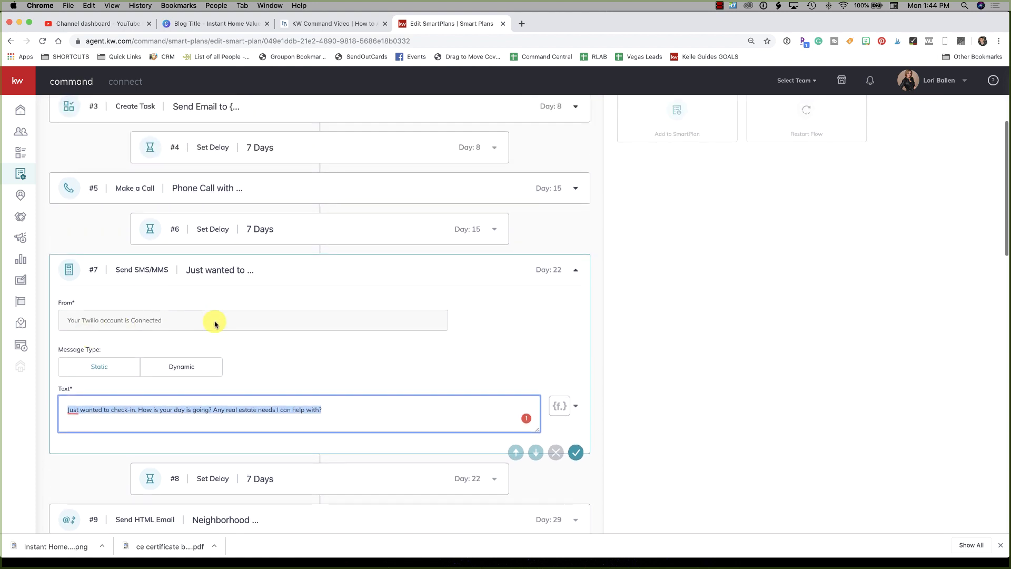
pyautogui.scroll(2, 349, 328)
pyautogui.scroll(-1, 349, 328)
pyautogui.scroll(3, 347, 324)
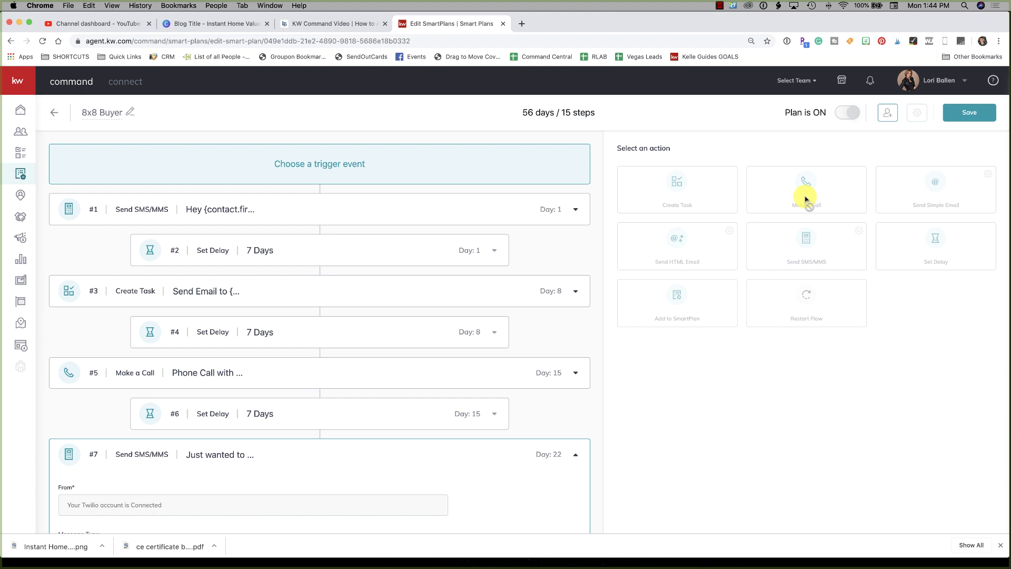
pyautogui.click(719, 6)
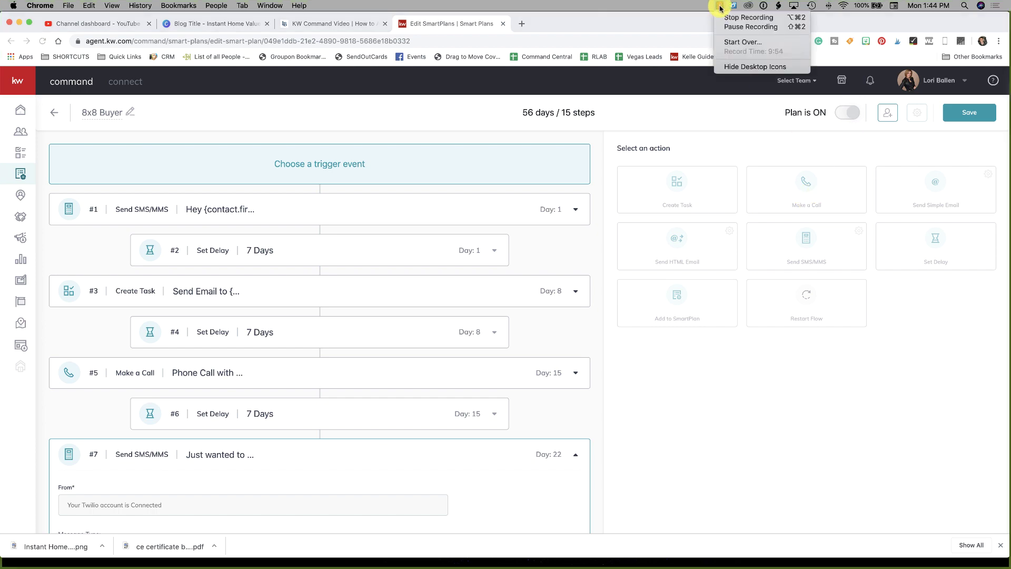